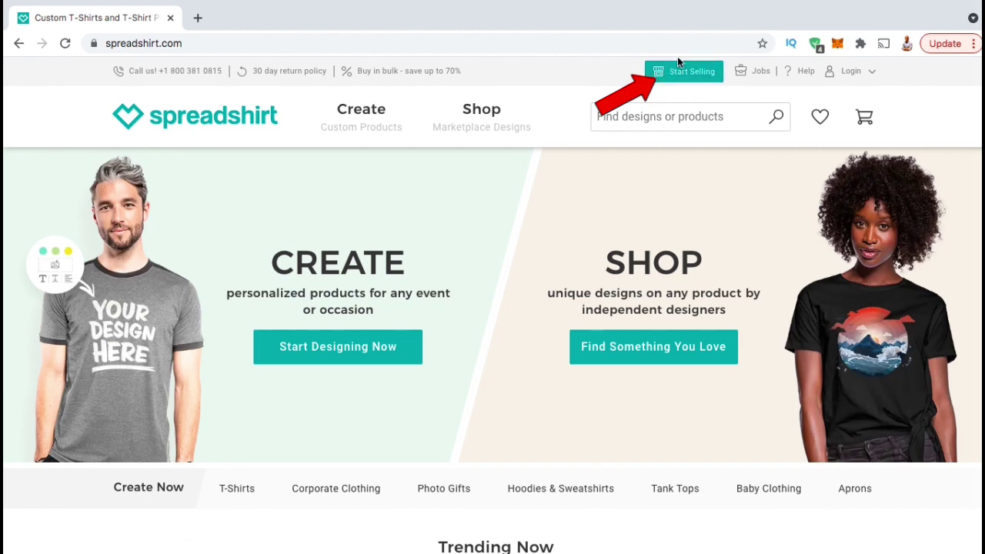
- From Start Selling, scroll down and choose Sell on the Marketplace to reach registration
click(684, 80)
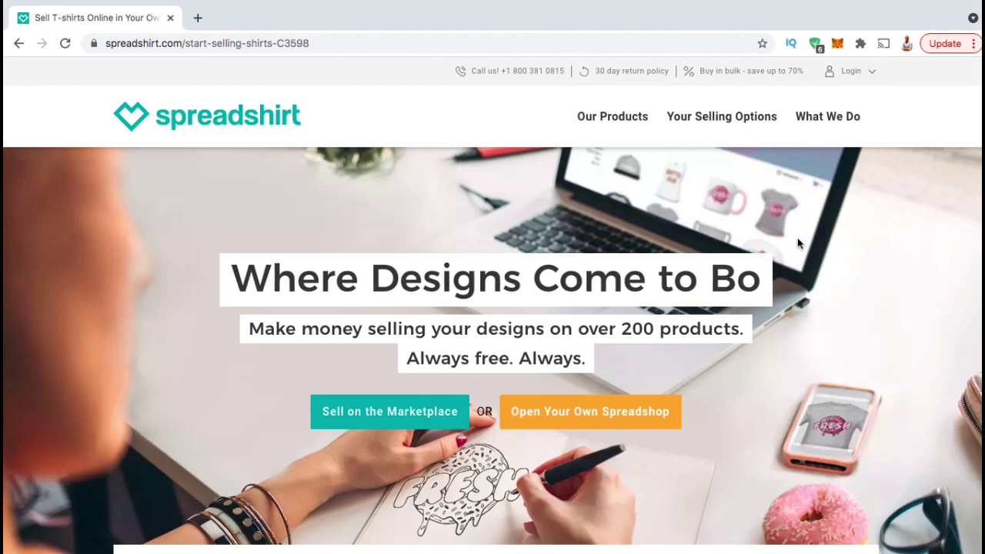
scroll(798, 243, down, 1)
scroll(797, 240, down, 1)
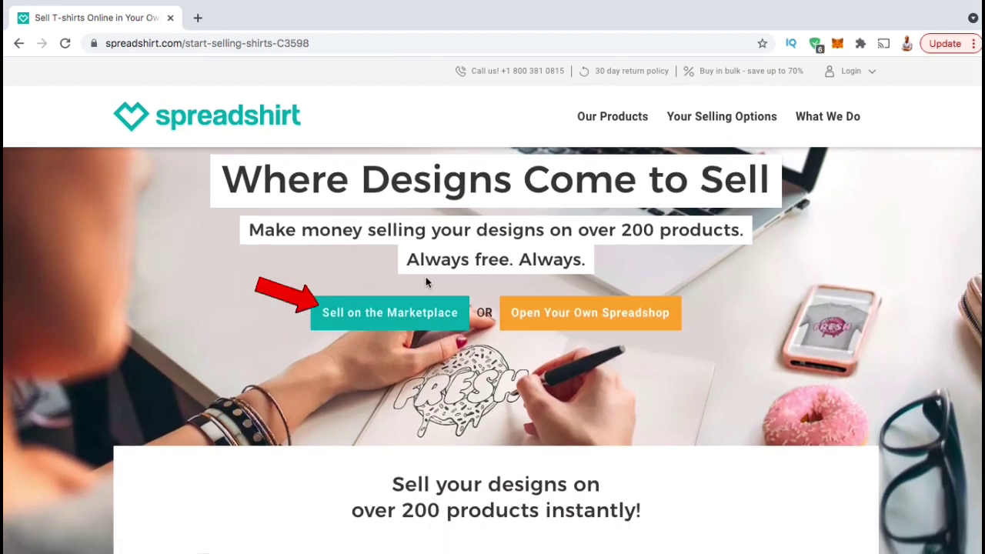
click(380, 325)
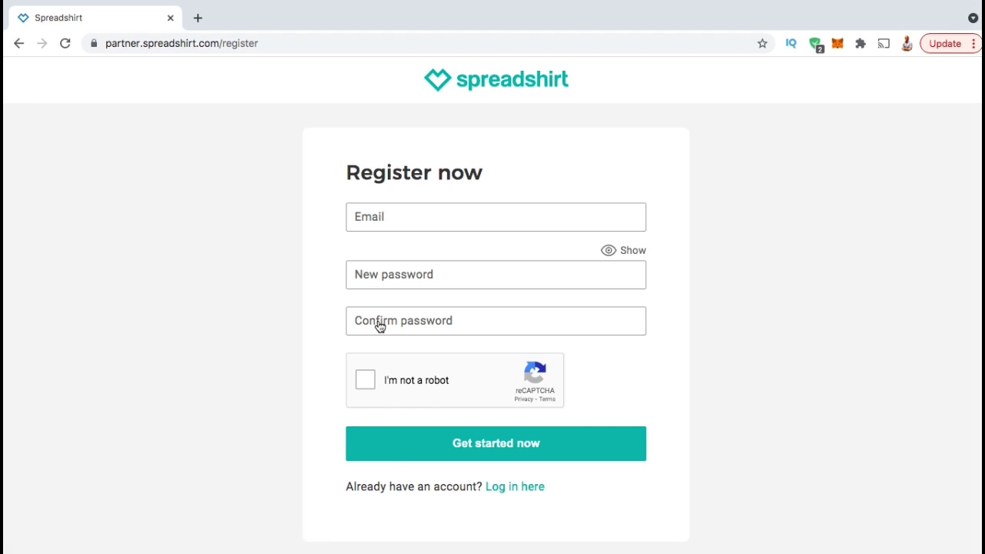
- Register with the saved e-mail and a new confirmed password, pass the robot check, and dismiss the welcome
click(399, 219)
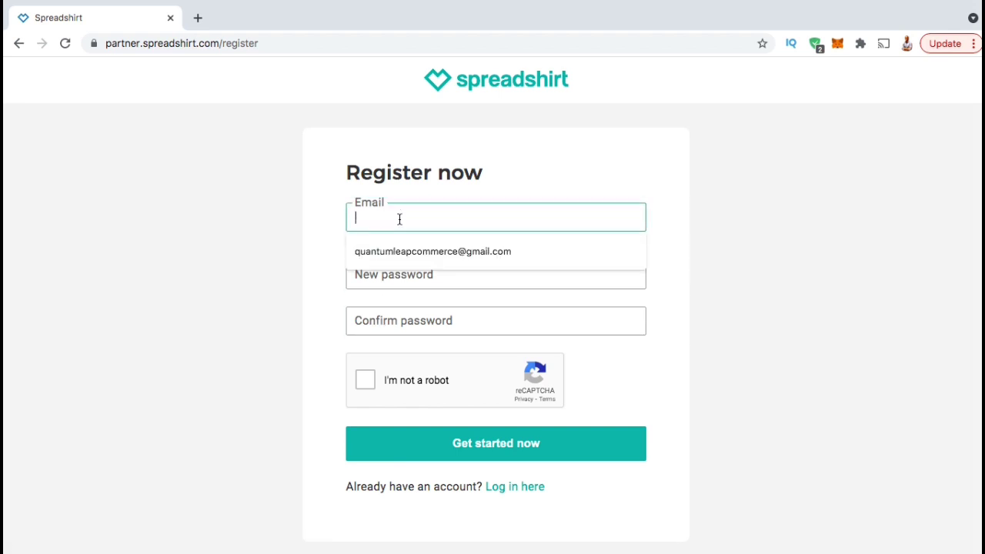
click(400, 248)
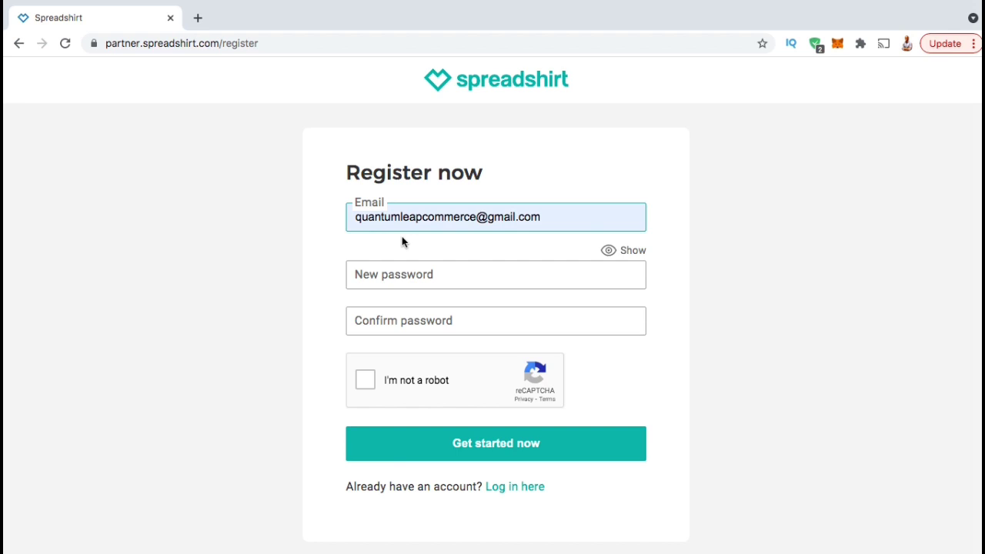
click(401, 274)
key(ctrl+v)
click(406, 321)
key(ctrl+v)
click(366, 380)
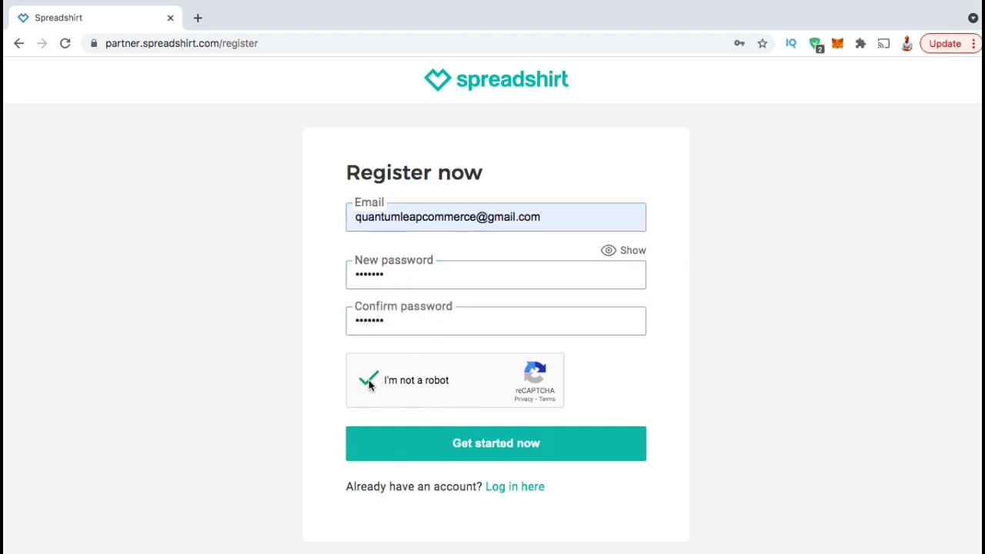
click(492, 452)
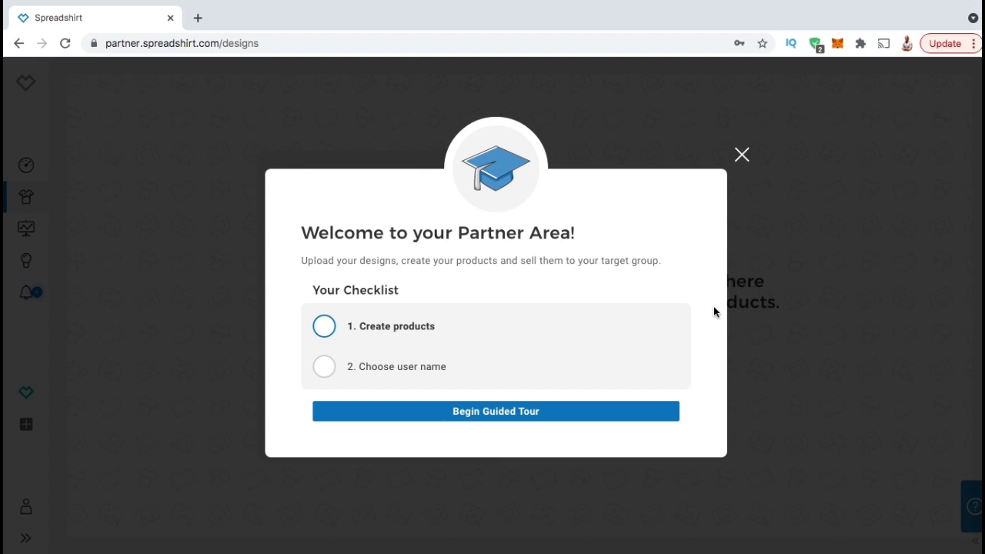
click(742, 157)
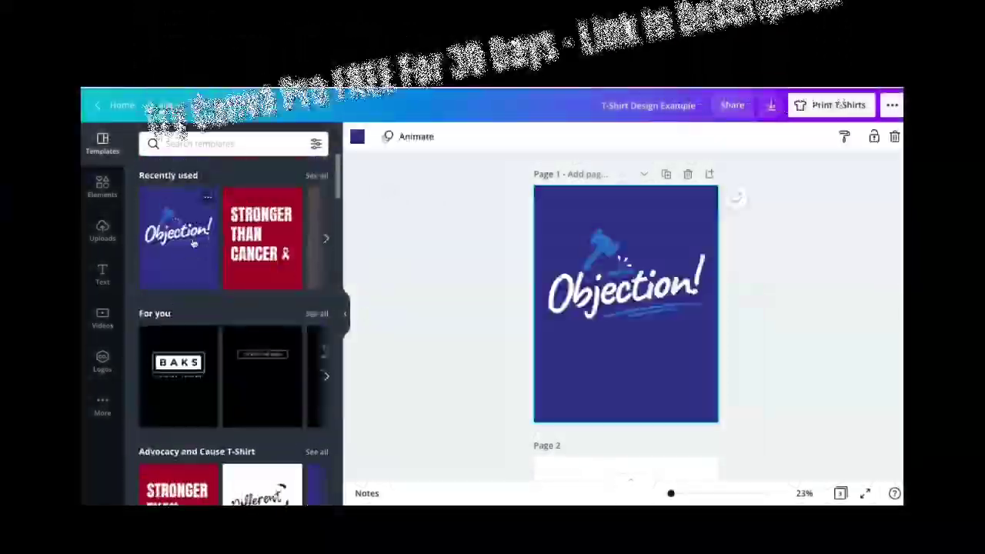
- Retype the text as 'Entrepreneur' at size 193, add a black shadow with offset 100, and recolour the stroke
text(Entrepreneur)
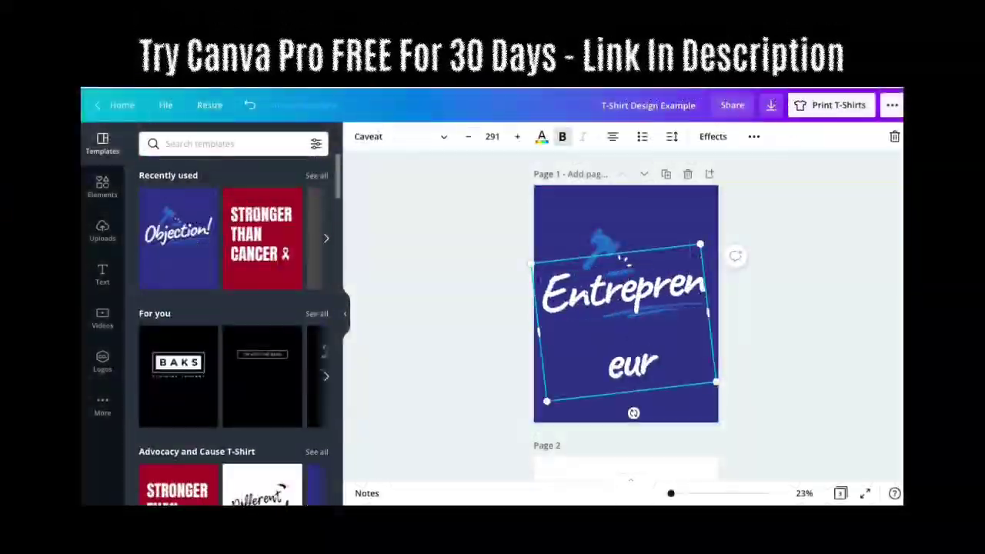
click(491, 136)
text(193)
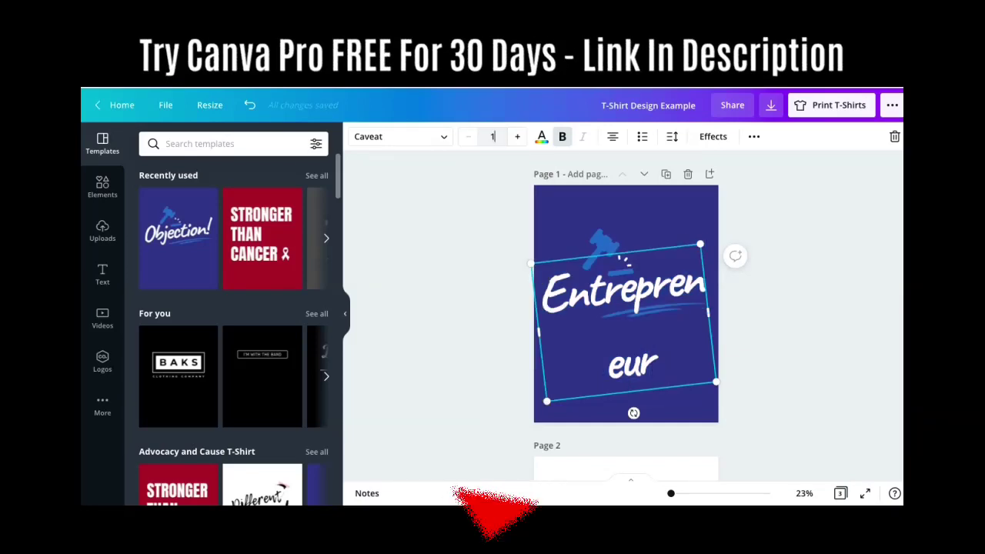
key(Return)
drag(608, 279, 617, 287)
click(713, 136)
click(235, 219)
click(317, 413)
click(158, 288)
drag(220, 288, 325, 288)
click(670, 312)
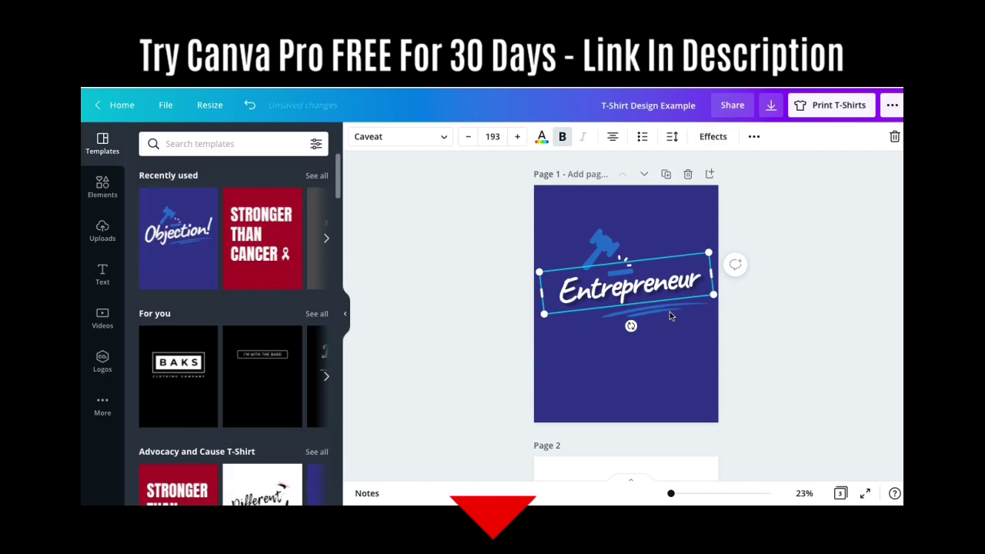
click(359, 136)
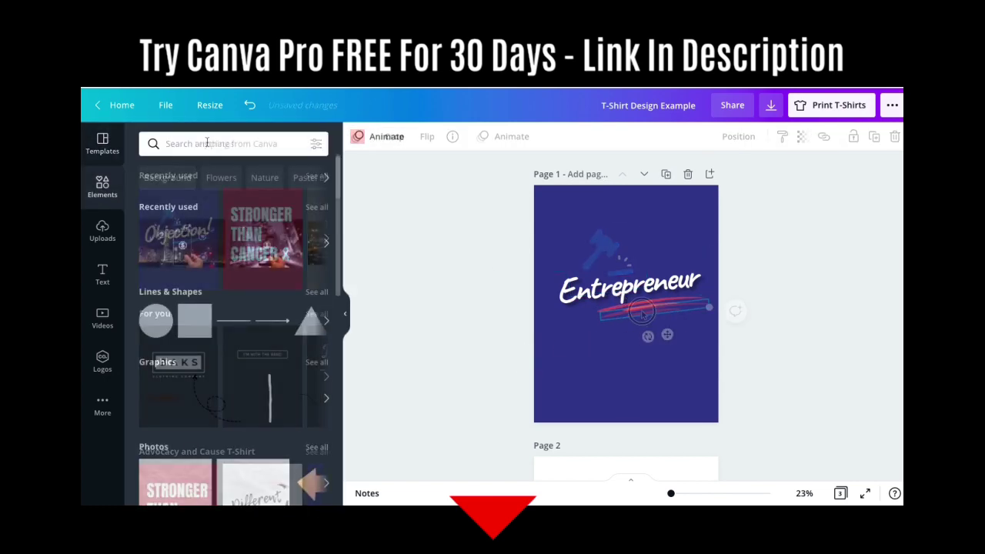
- Add the blue outline laptop graphic from a 'laptop' graphics search and place it behind the text
text(lapti)
click(178, 270)
click(227, 171)
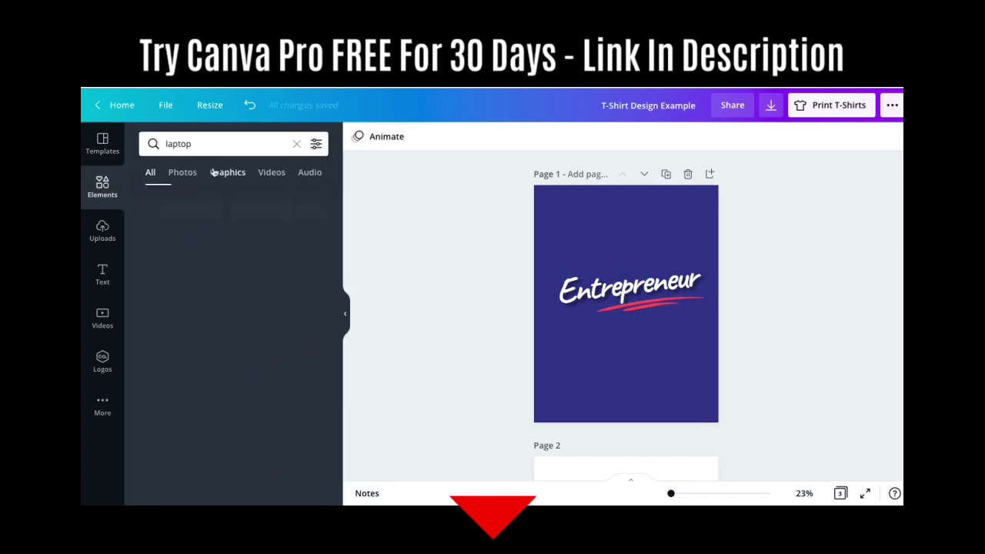
click(233, 281)
click(357, 136)
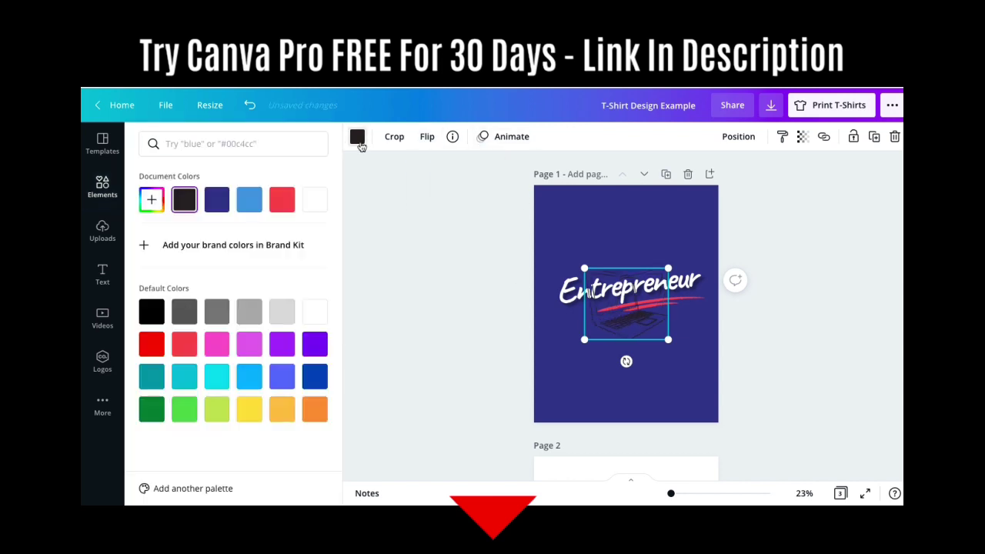
drag(610, 304, 622, 332)
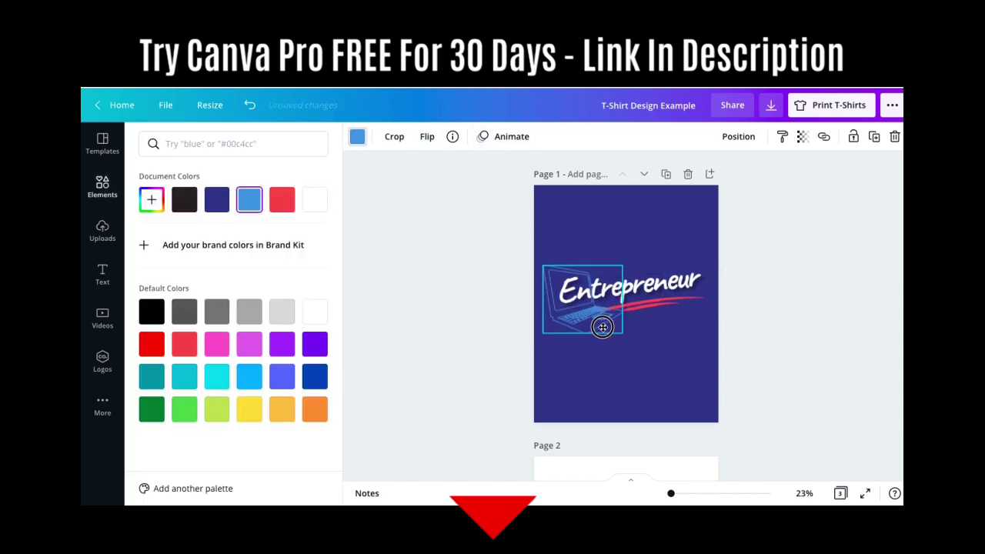
click(726, 136)
click(667, 344)
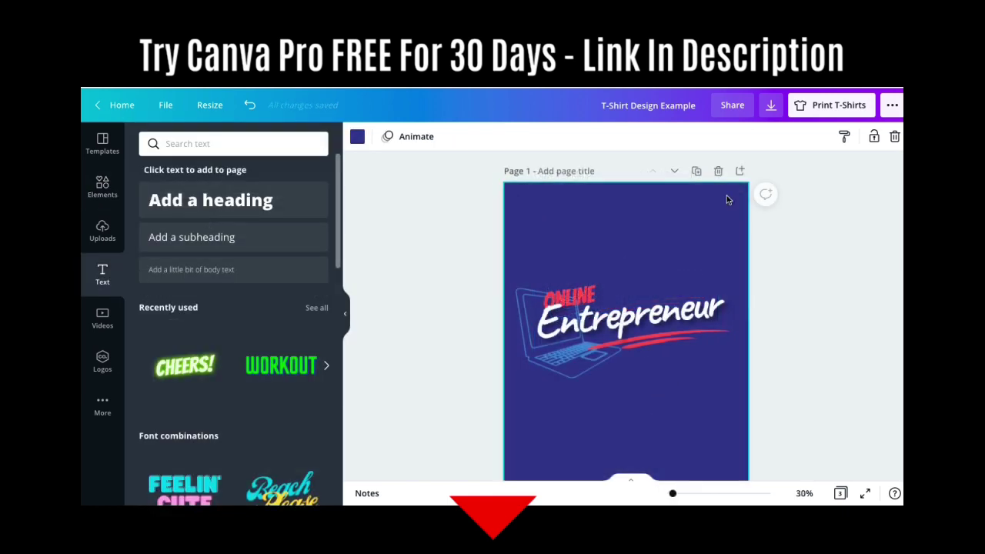
- Download only page 1 as an image with a transparent background
click(770, 104)
click(710, 259)
click(736, 323)
click(744, 142)
click(757, 176)
click(766, 287)
click(763, 383)
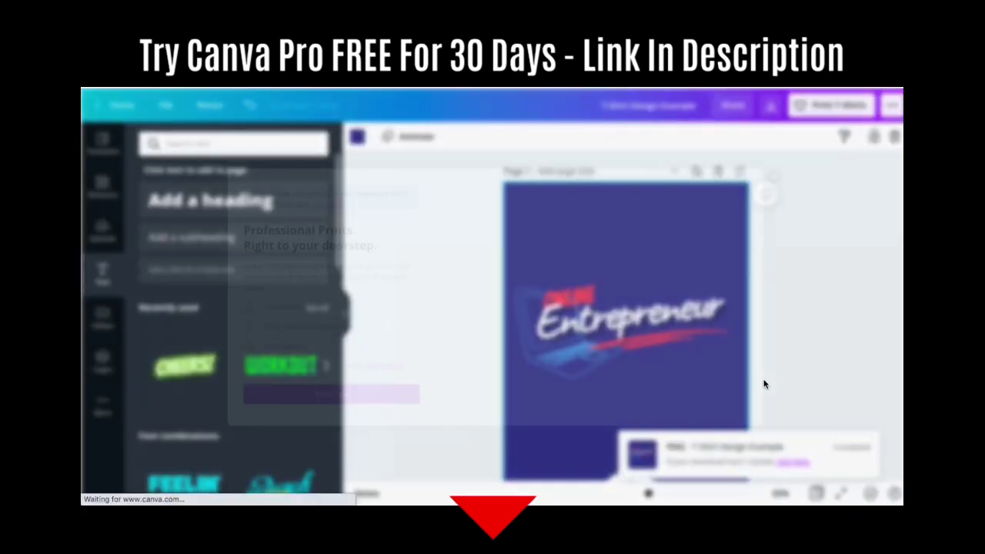
click(209, 489)
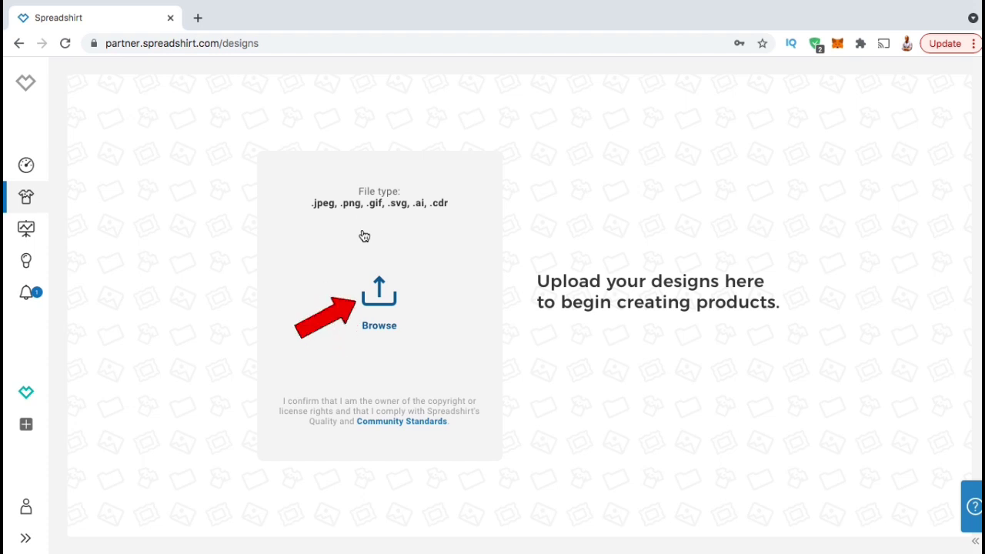
- Upload T-Shirt Design Example.png through the Browse file chooser
click(380, 311)
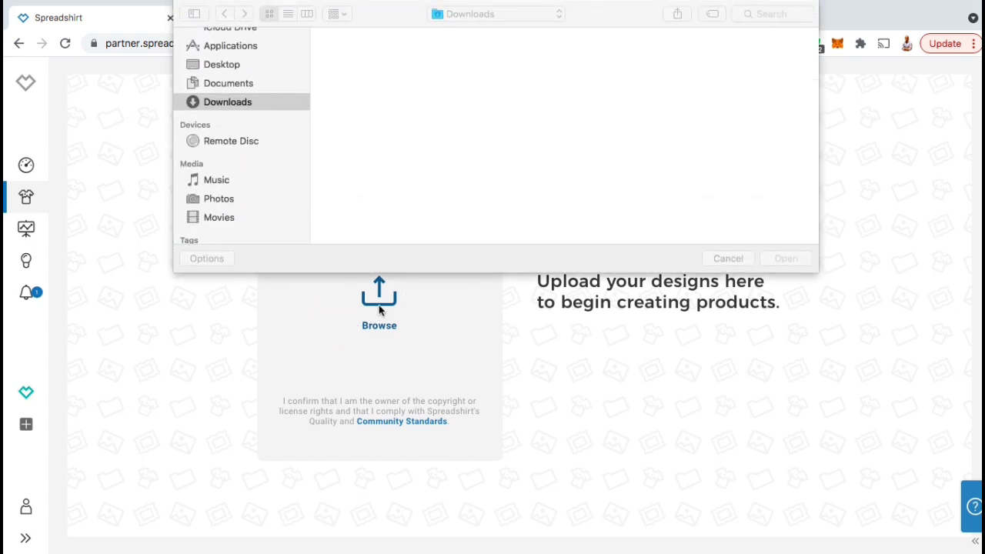
double_click(466, 69)
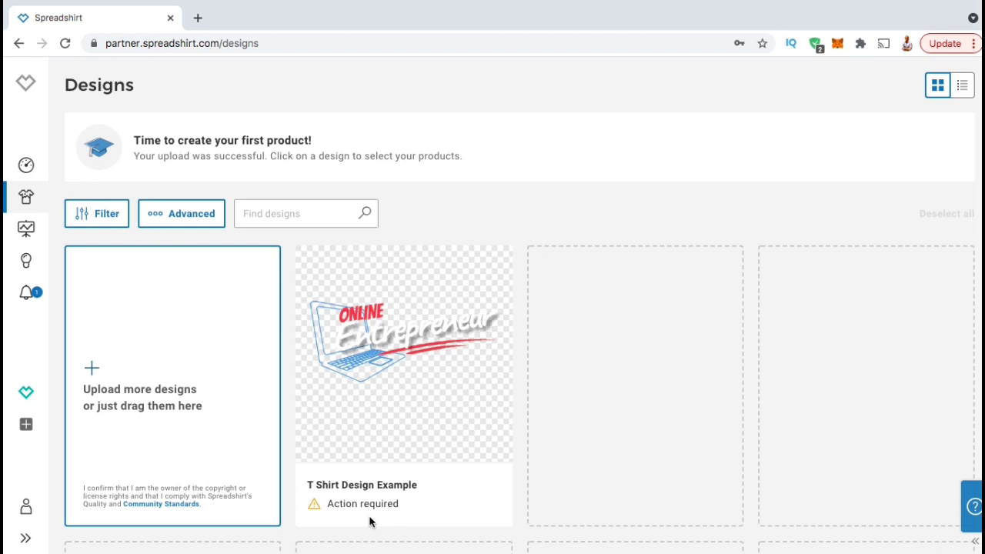
- Open the design, preview the optimised version on dark and light backgrounds, and confirm it
mouse_move(382, 409)
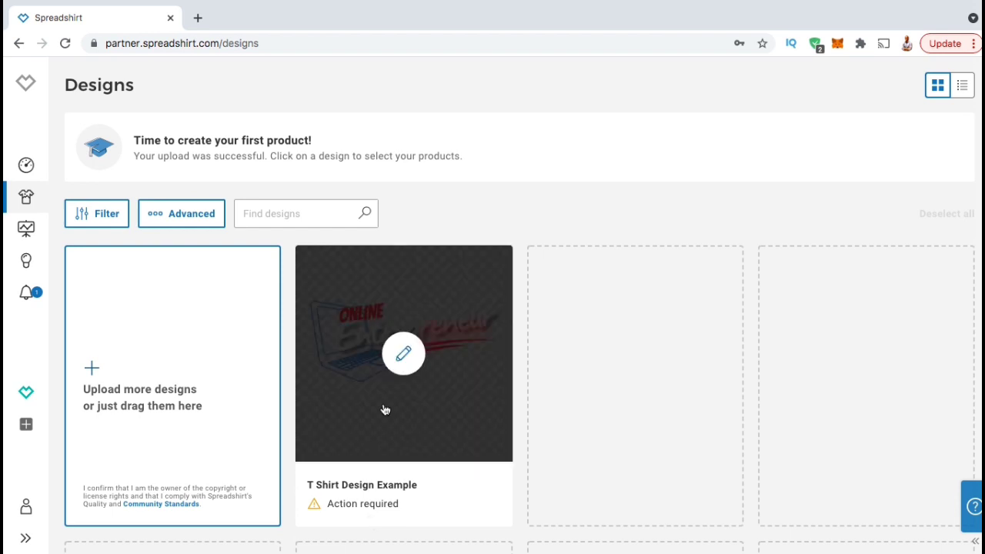
click(400, 367)
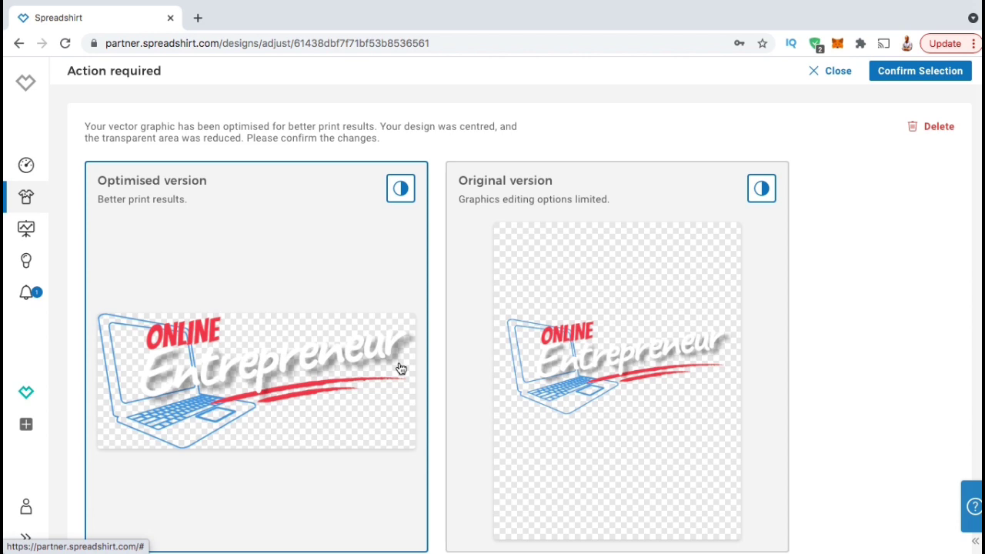
click(400, 190)
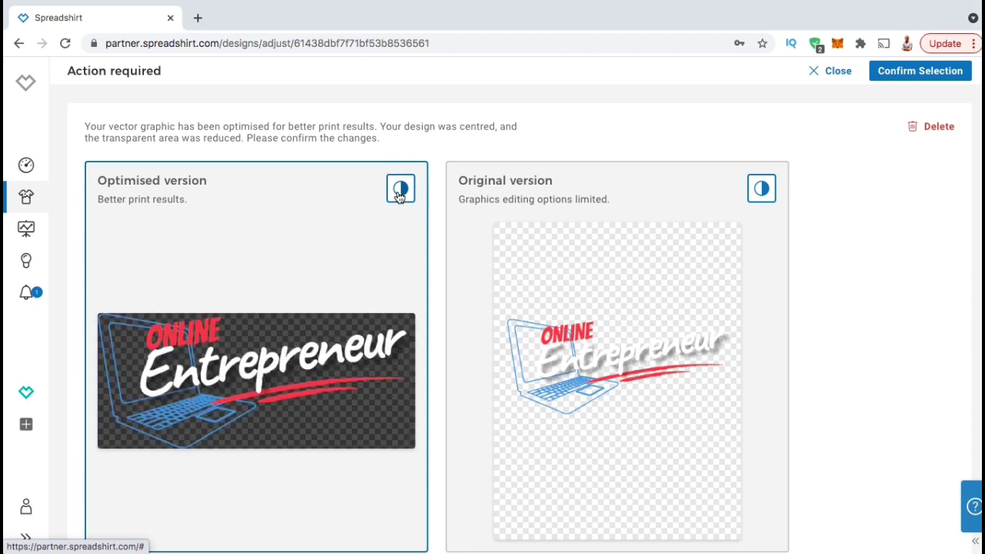
click(399, 193)
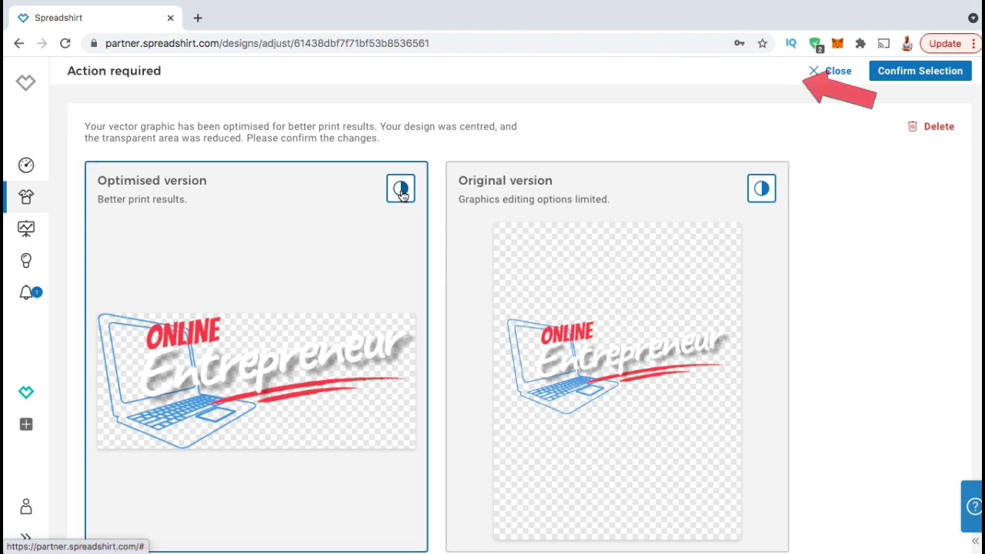
click(892, 75)
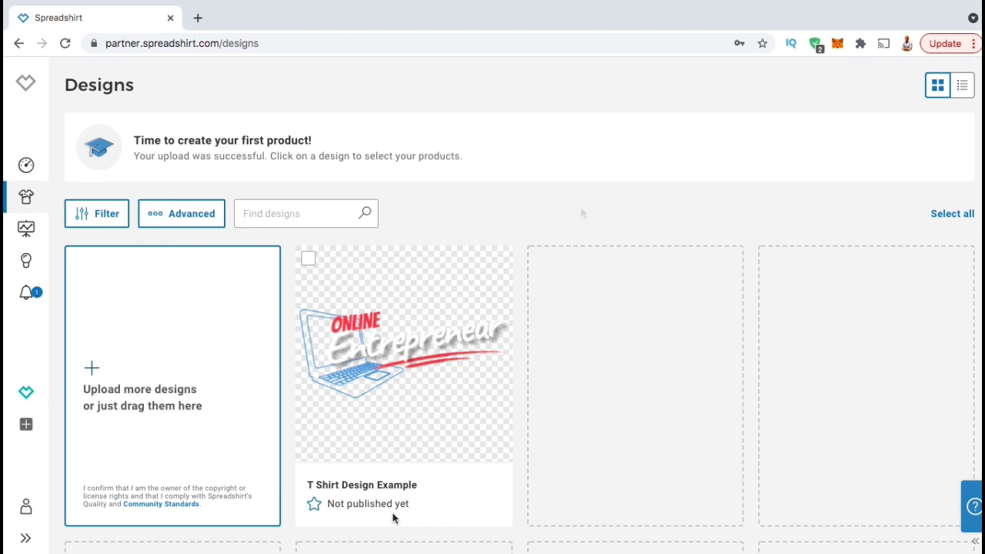
mouse_move(477, 338)
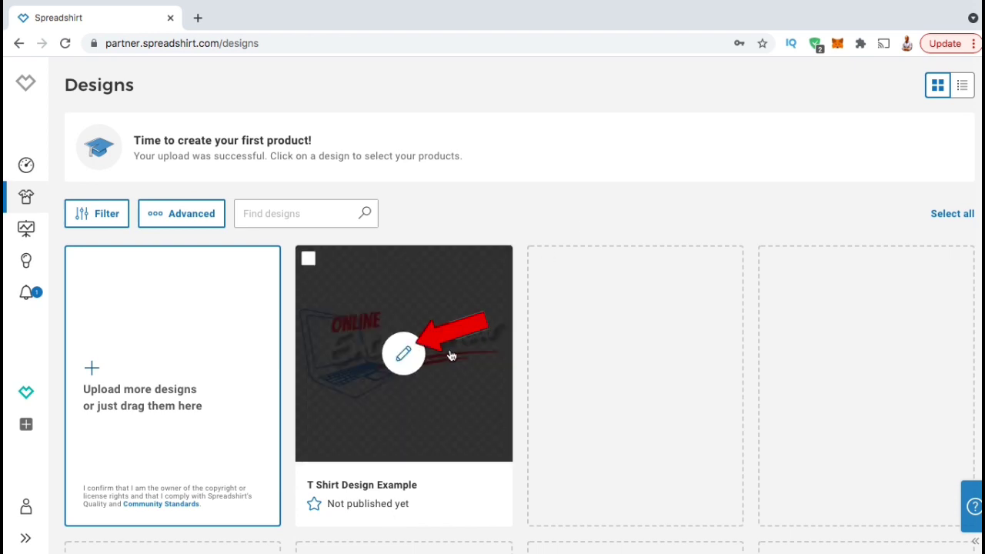
- Start creating products, then remove the Adjustable Apron, Women's Vintage Sports T-Shirt and Cut-out sticker
click(401, 355)
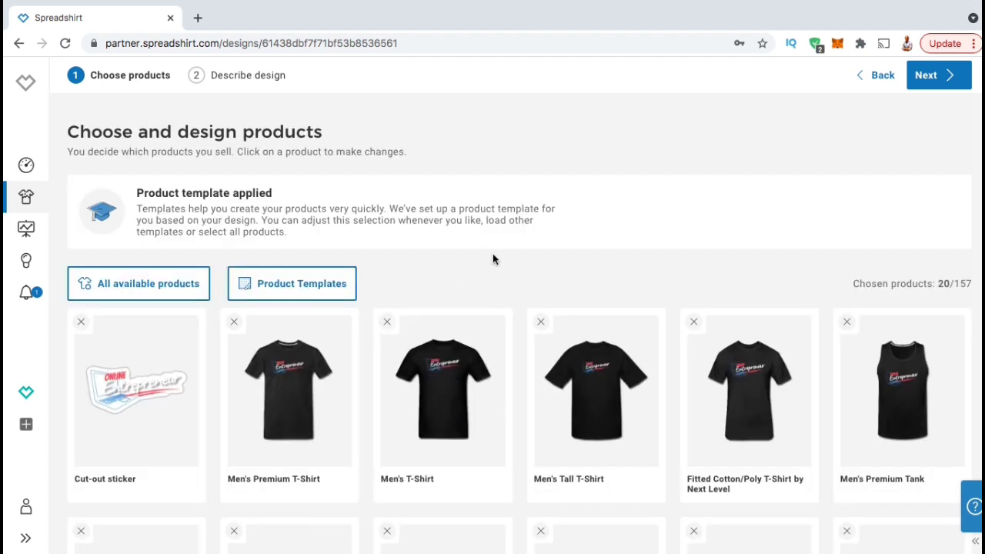
scroll(981, 271, down, 1)
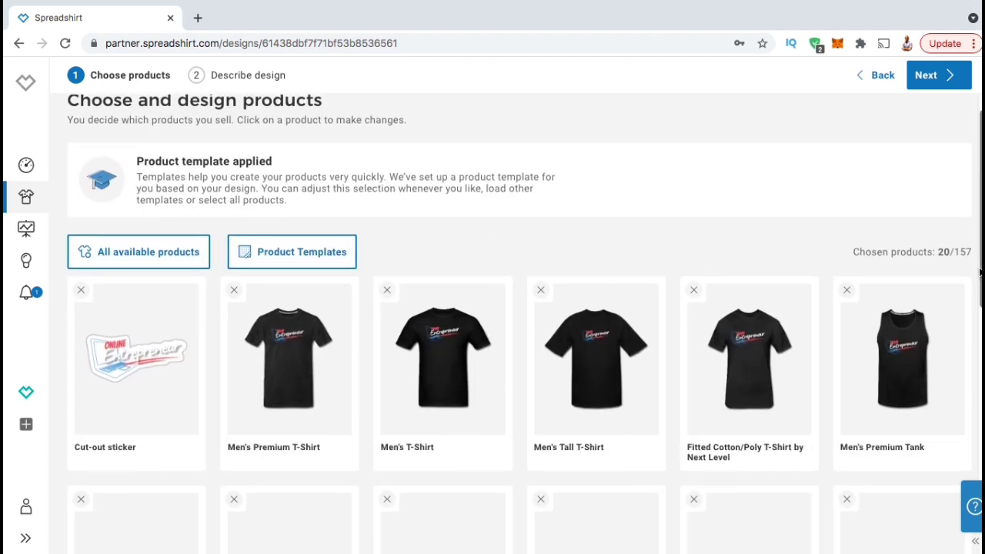
scroll(980, 271, down, 2)
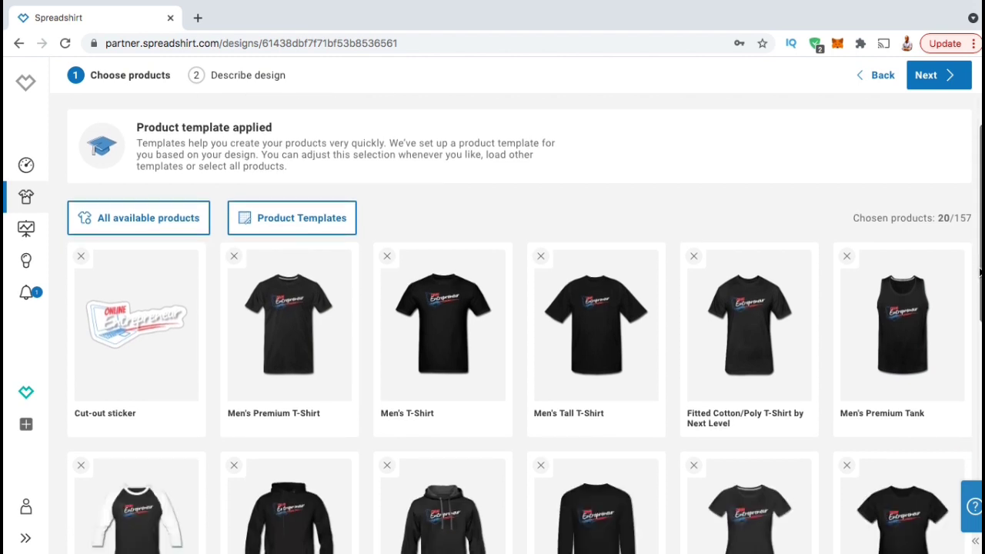
scroll(981, 271, down, 2)
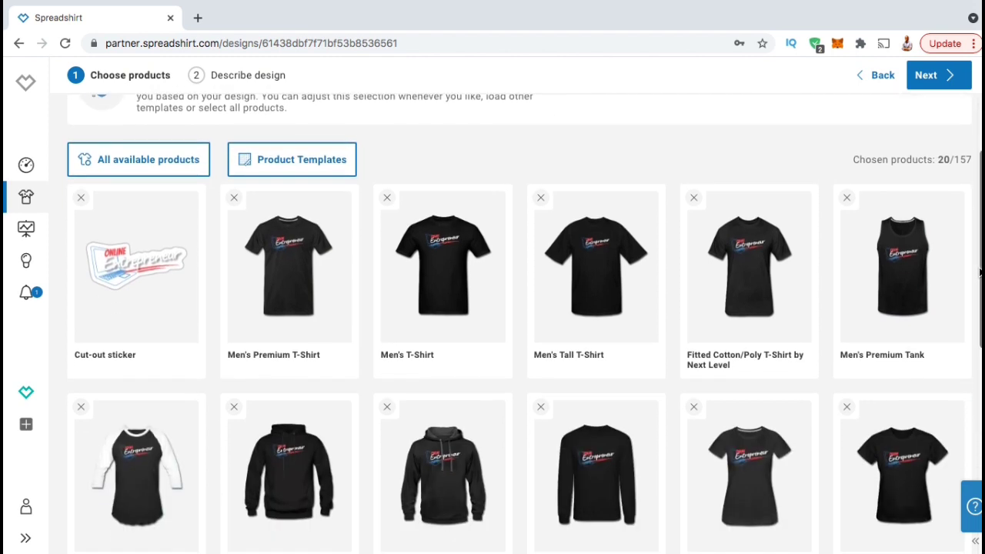
scroll(980, 271, down, 1)
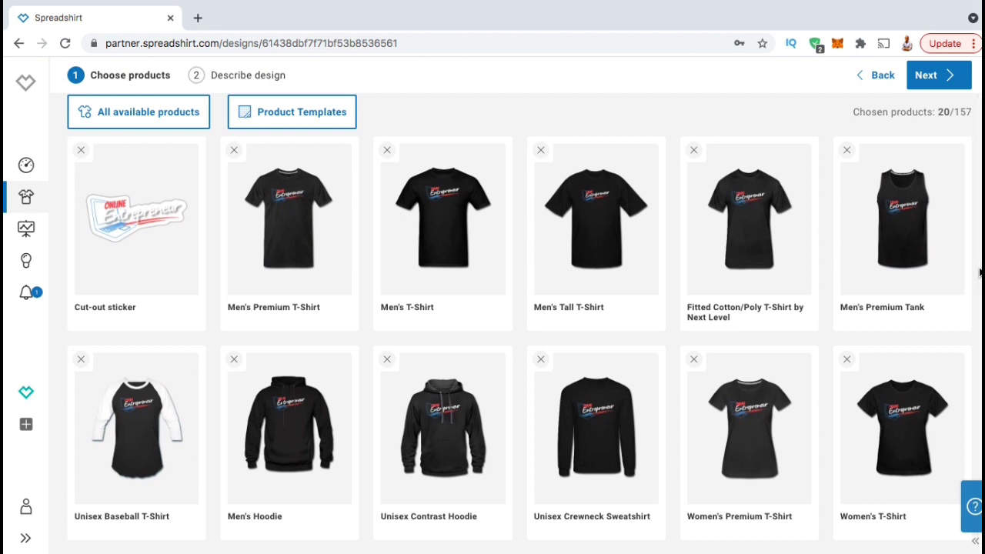
scroll(980, 271, down, 3)
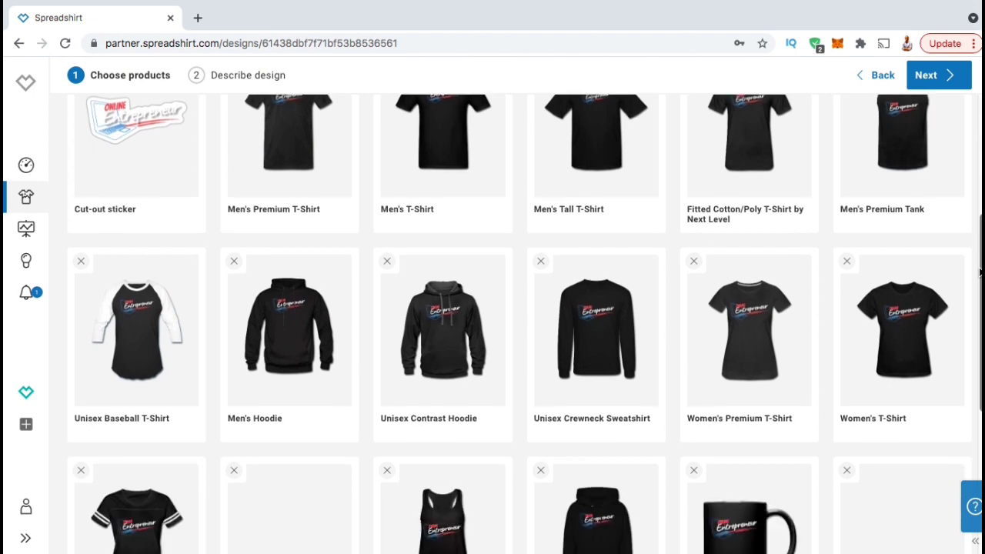
scroll(980, 271, down, 4)
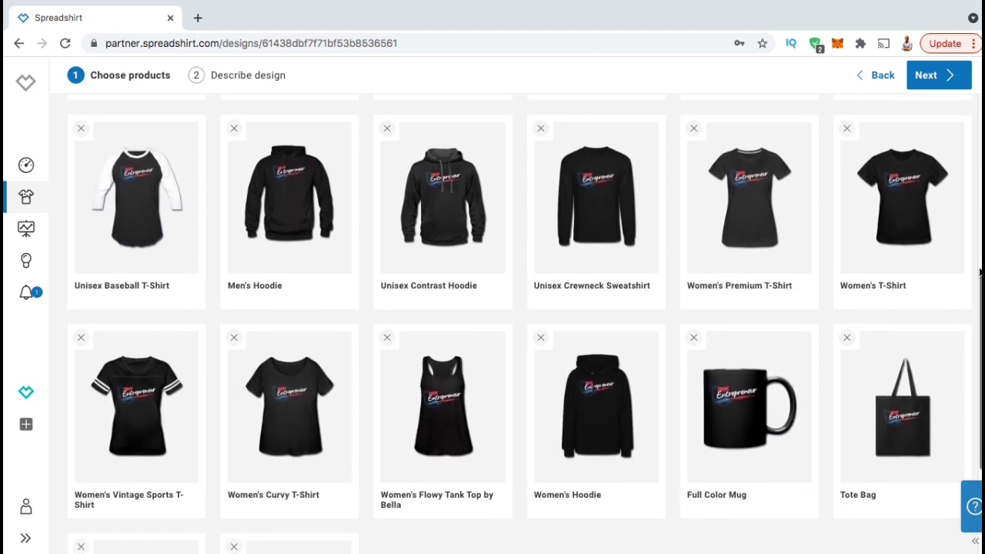
scroll(980, 271, down, 1)
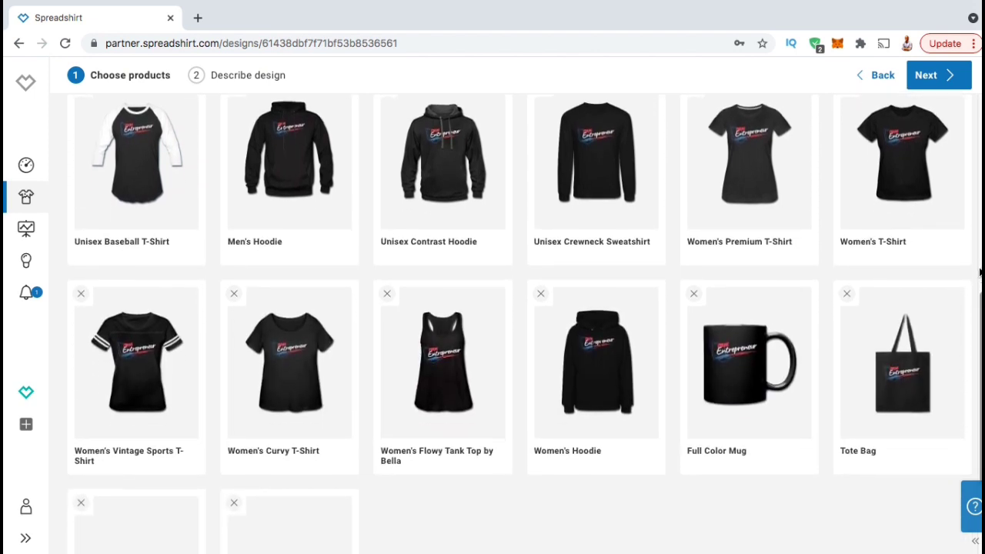
scroll(980, 271, down, 1)
scroll(981, 271, down, 3)
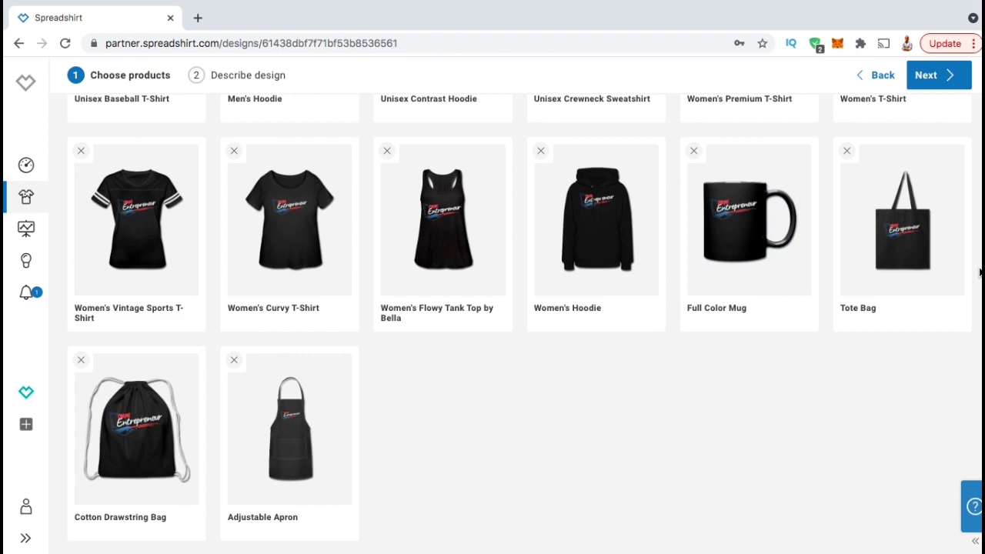
mouse_move(239, 371)
click(236, 365)
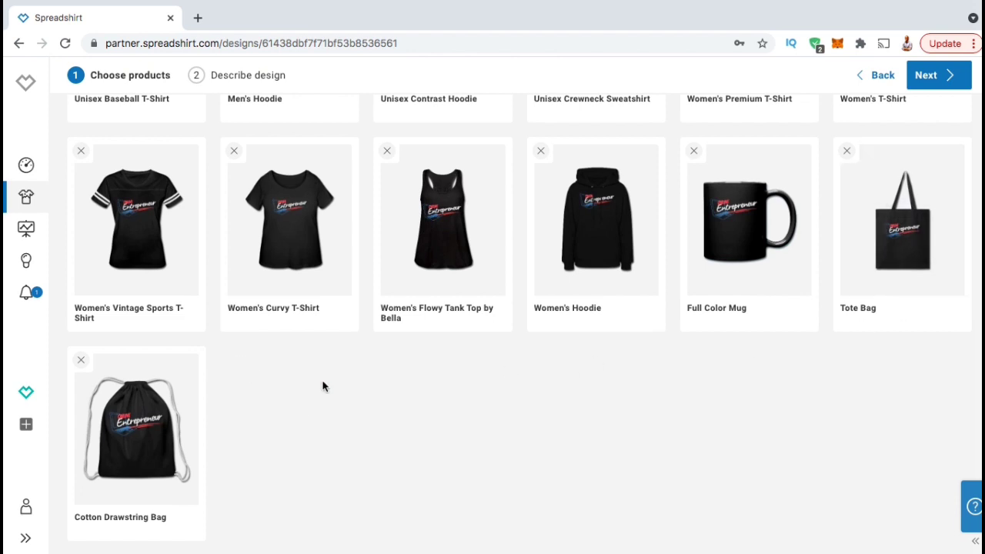
scroll(324, 386, up, 3)
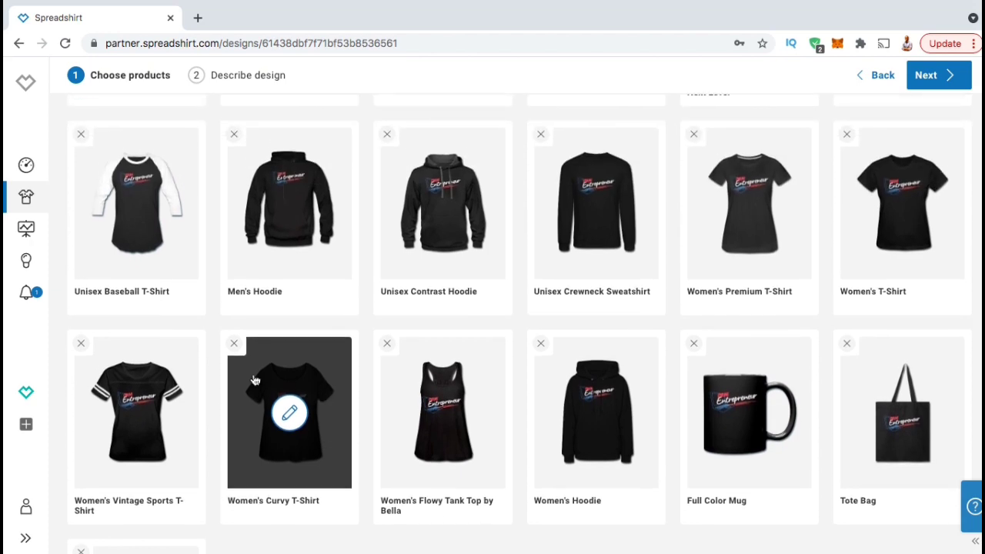
click(81, 344)
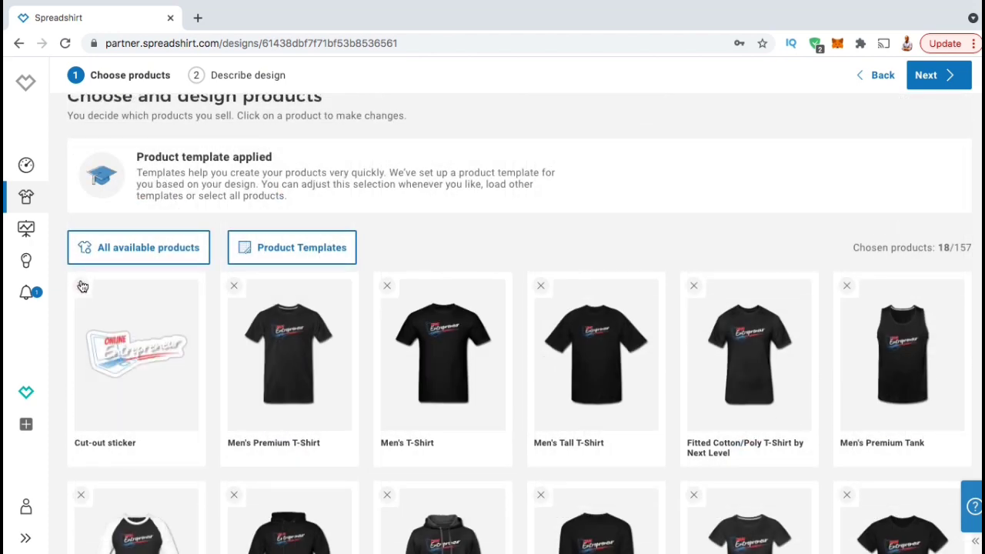
click(81, 285)
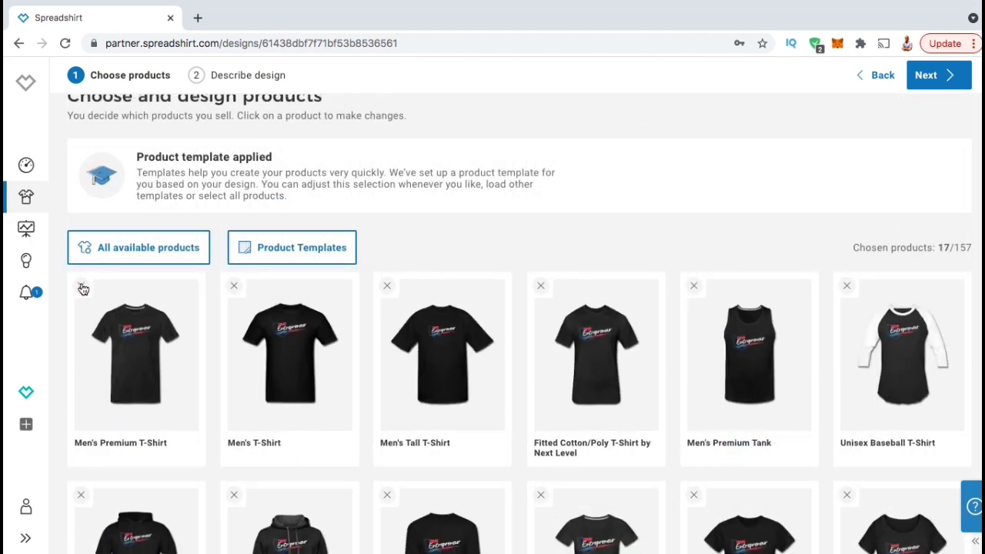
scroll(539, 247, up, 1)
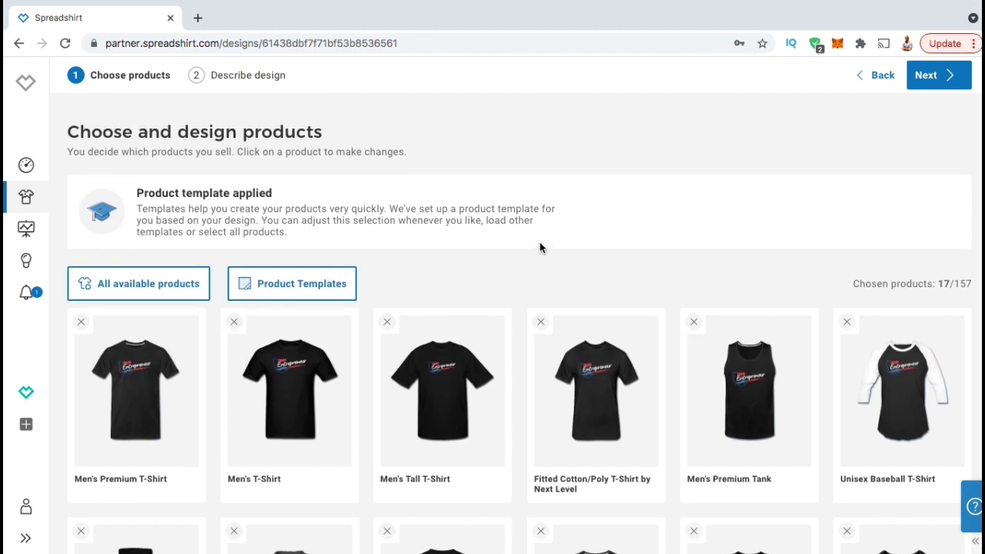
mouse_move(144, 406)
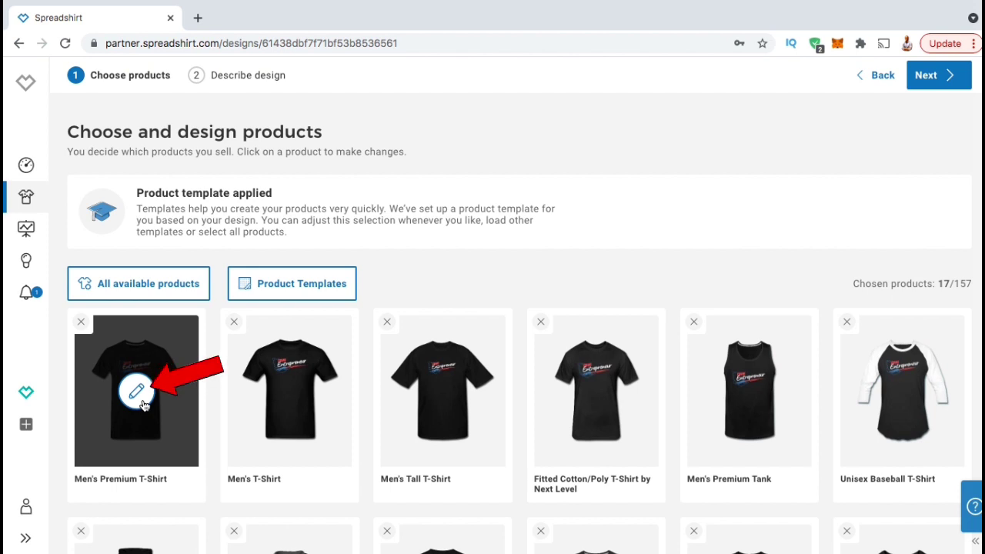
- Open the Men's Premium T-Shirt and settle the design at 83% size inside the print area
click(137, 393)
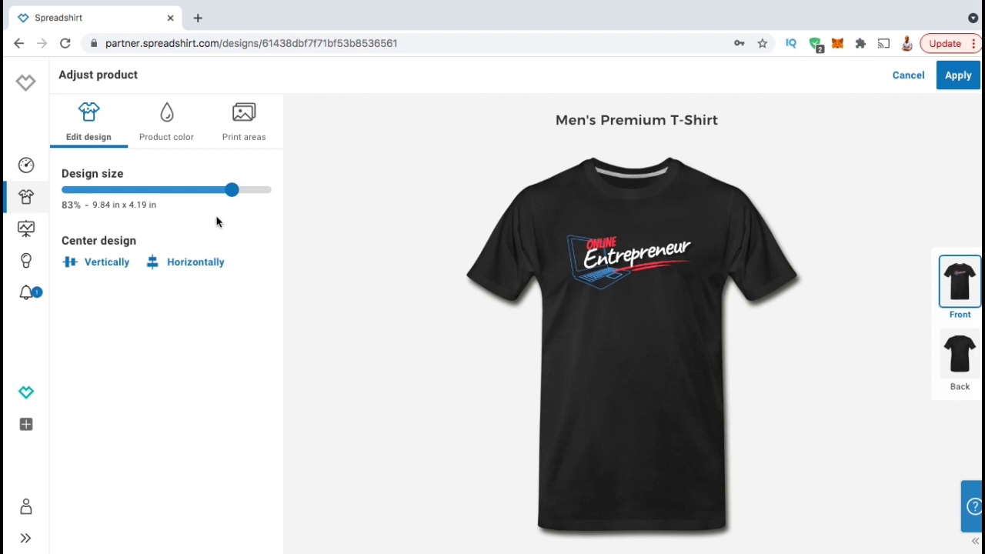
mouse_move(232, 190)
mouse_down()
mouse_move(204, 191)
mouse_move(230, 193)
mouse_up()
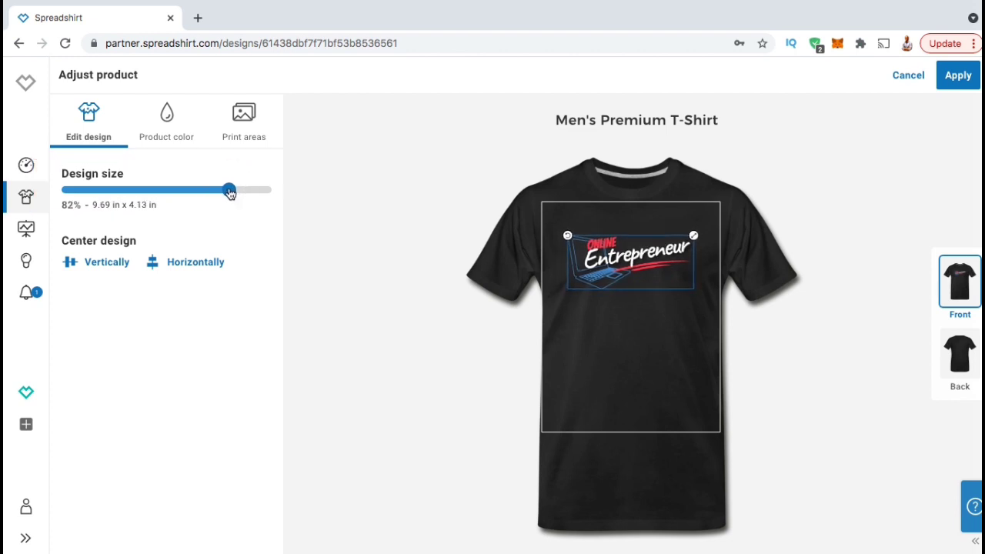
drag(633, 258, 633, 255)
mouse_move(693, 234)
mouse_down()
mouse_move(699, 229)
mouse_move(678, 245)
mouse_move(697, 236)
mouse_up()
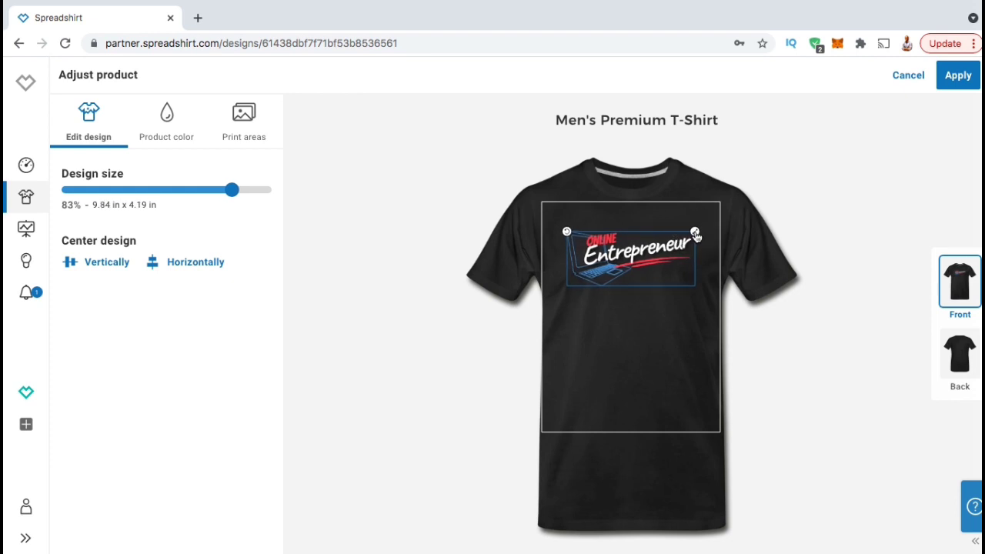
mouse_move(567, 240)
mouse_down()
mouse_move(578, 221)
mouse_move(567, 241)
mouse_up()
mouse_move(597, 248)
mouse_down()
mouse_move(571, 222)
mouse_move(572, 264)
mouse_move(559, 256)
mouse_up()
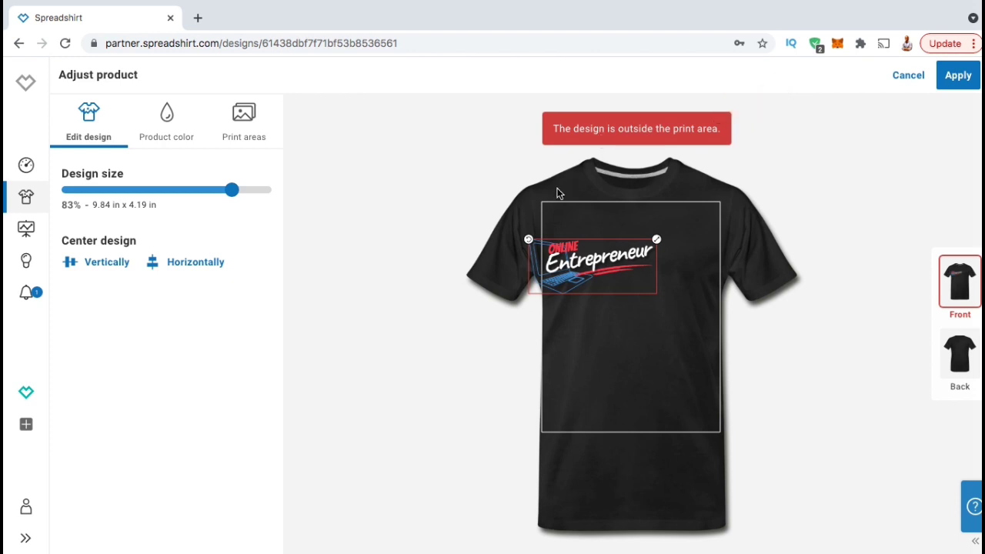
drag(563, 263, 650, 370)
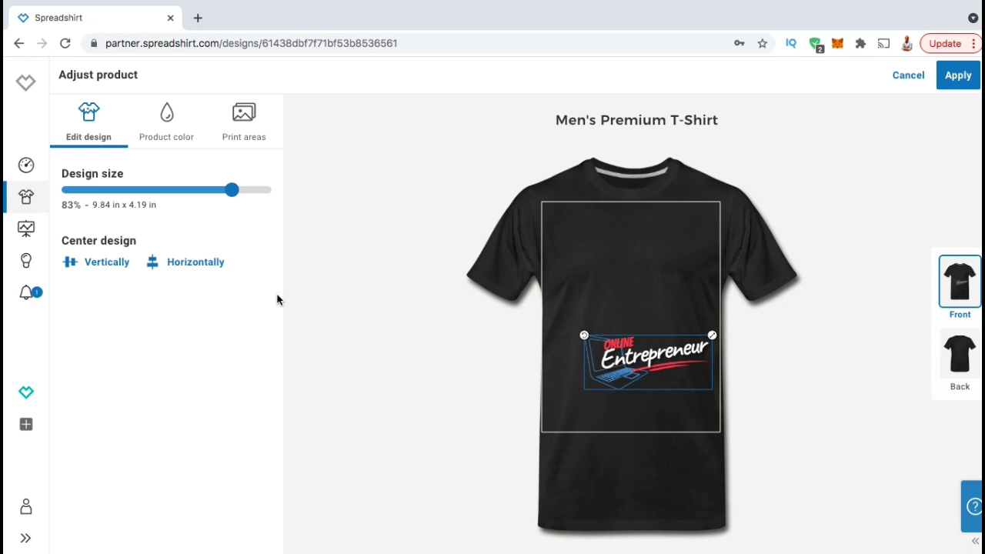
- Centre the design vertically and horizontally, then raise it onto the chest
click(112, 265)
click(189, 266)
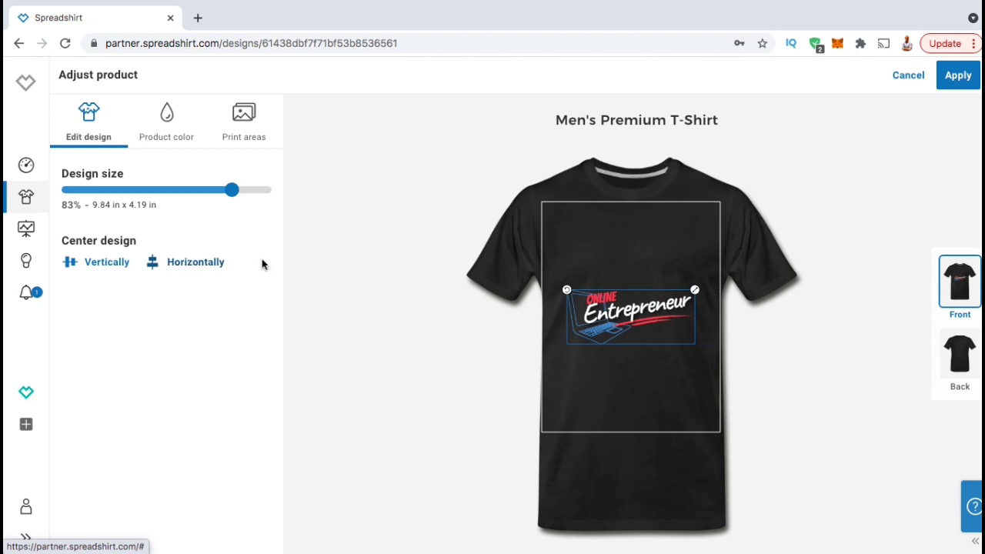
drag(630, 317, 627, 260)
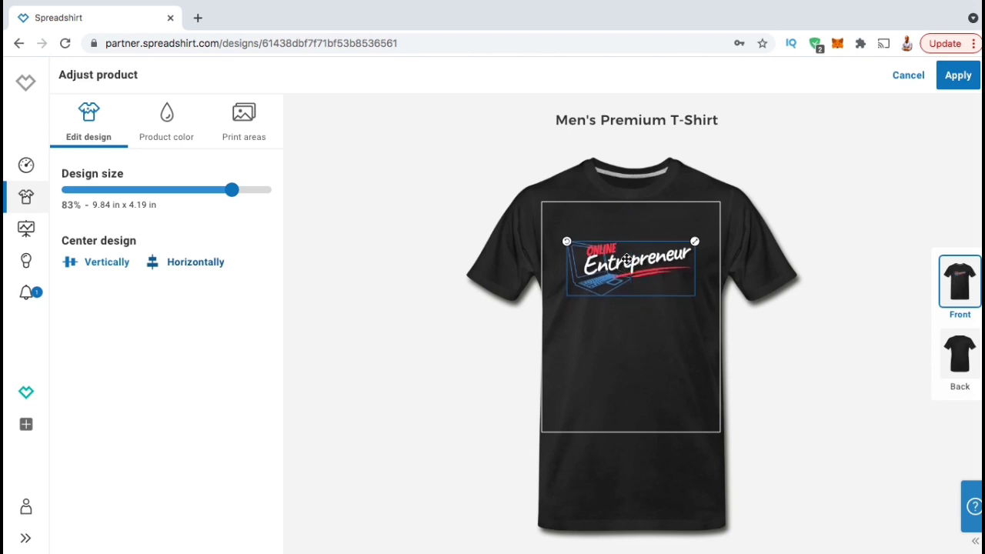
click(339, 192)
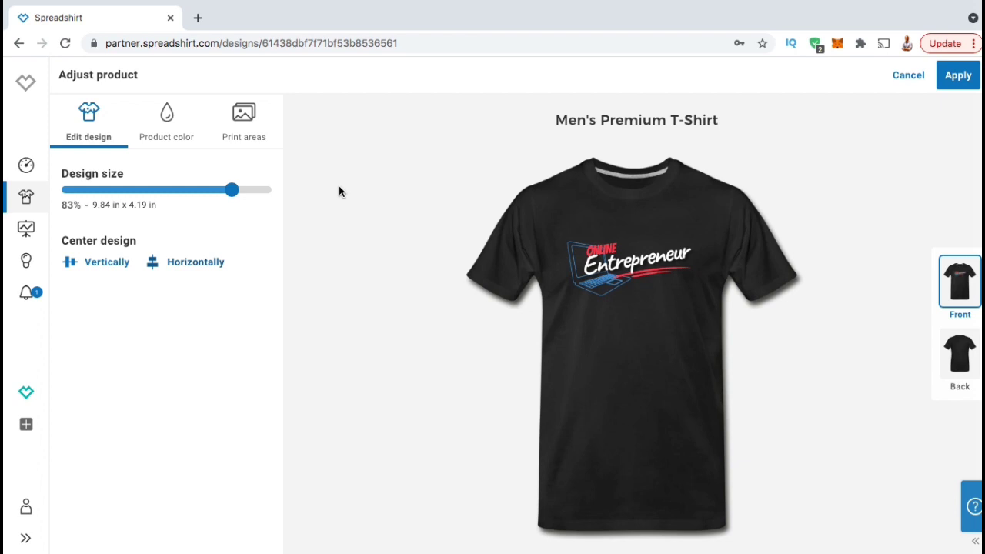
- After previewing several shirt colours, make royal blue the default and deactivate white and red
click(169, 120)
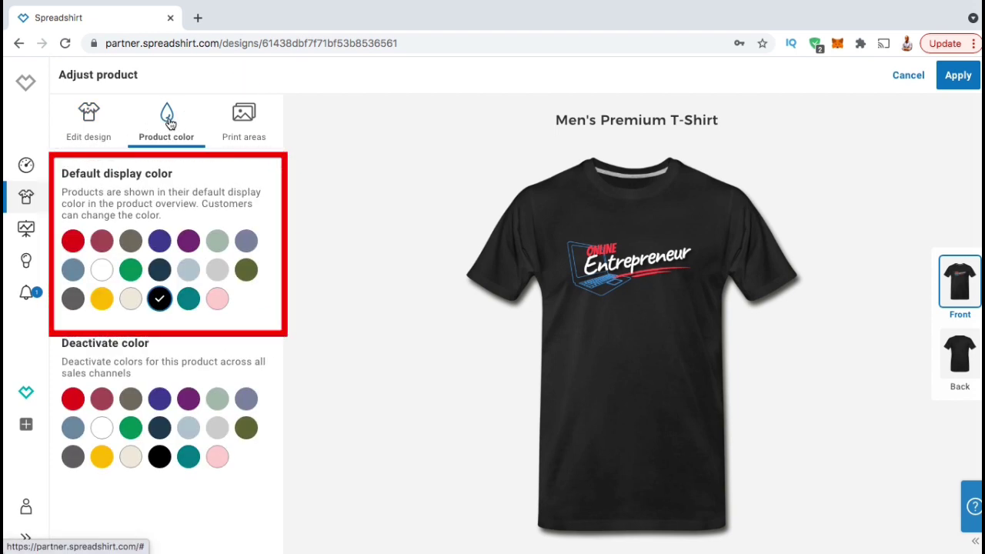
click(162, 243)
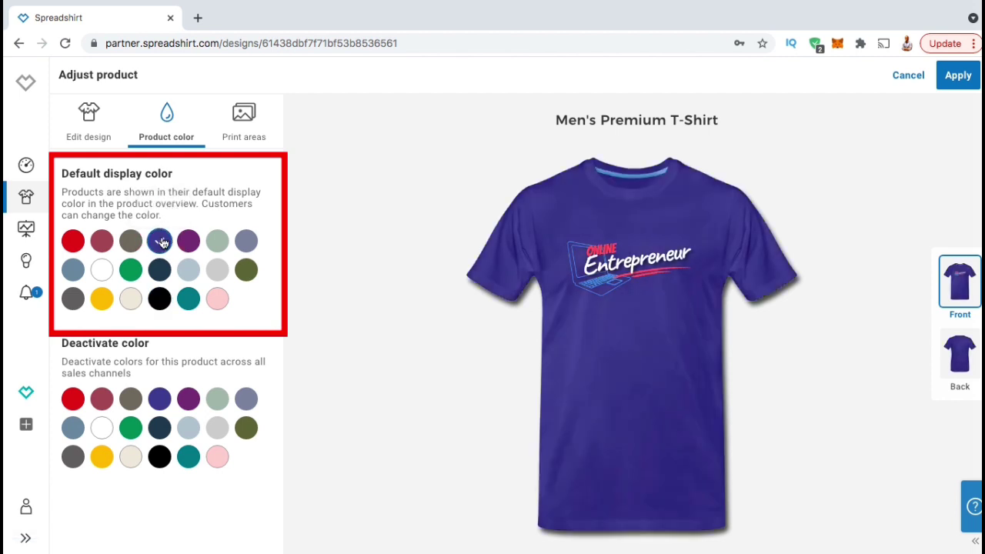
click(190, 270)
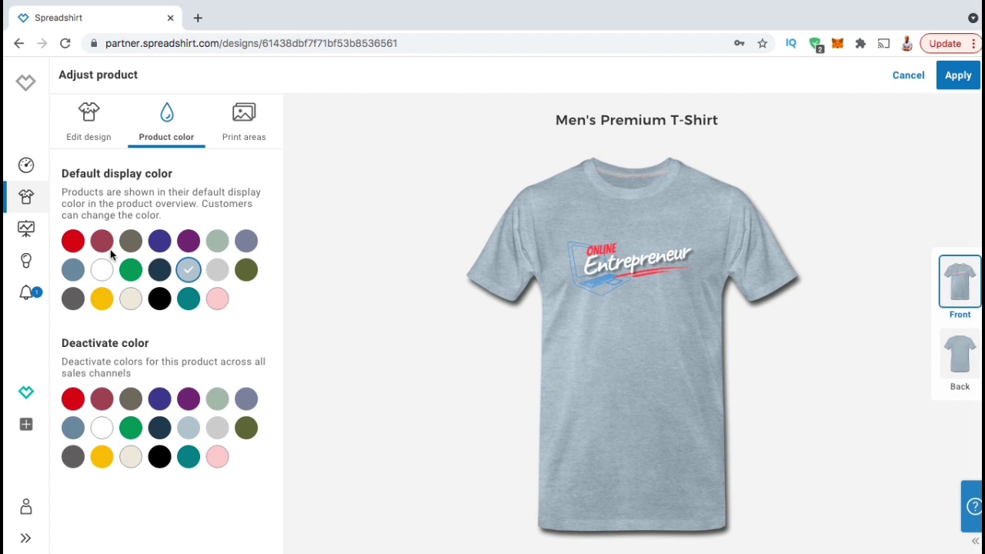
click(109, 250)
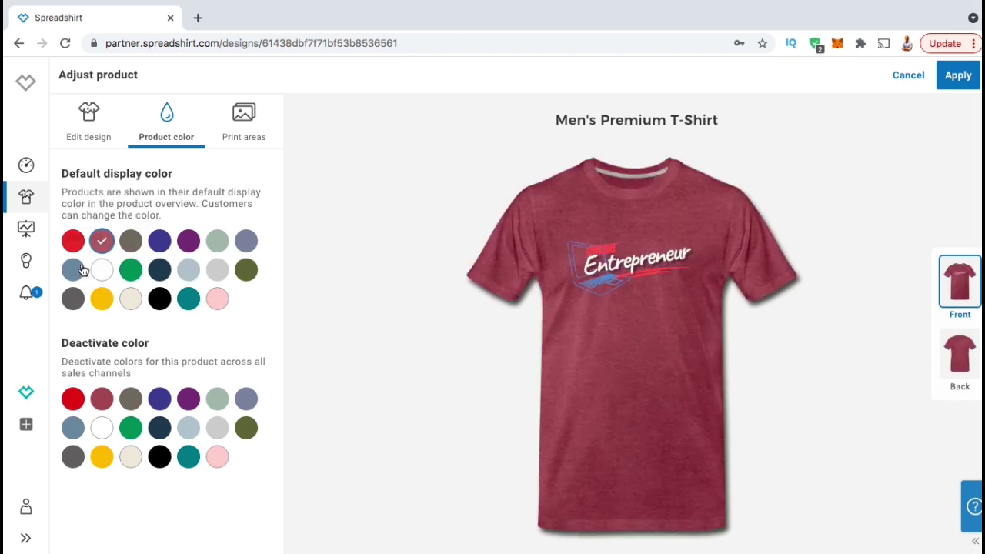
click(75, 271)
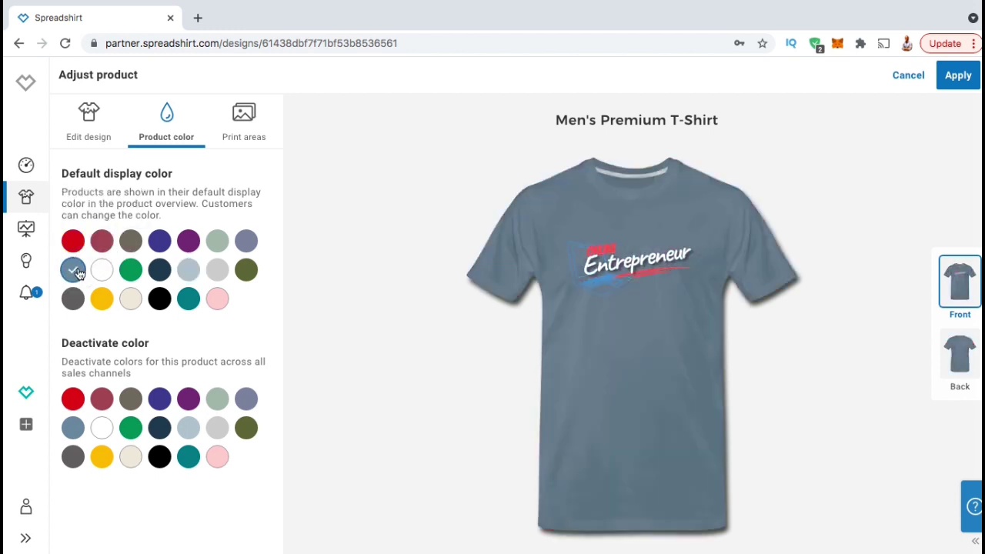
click(160, 242)
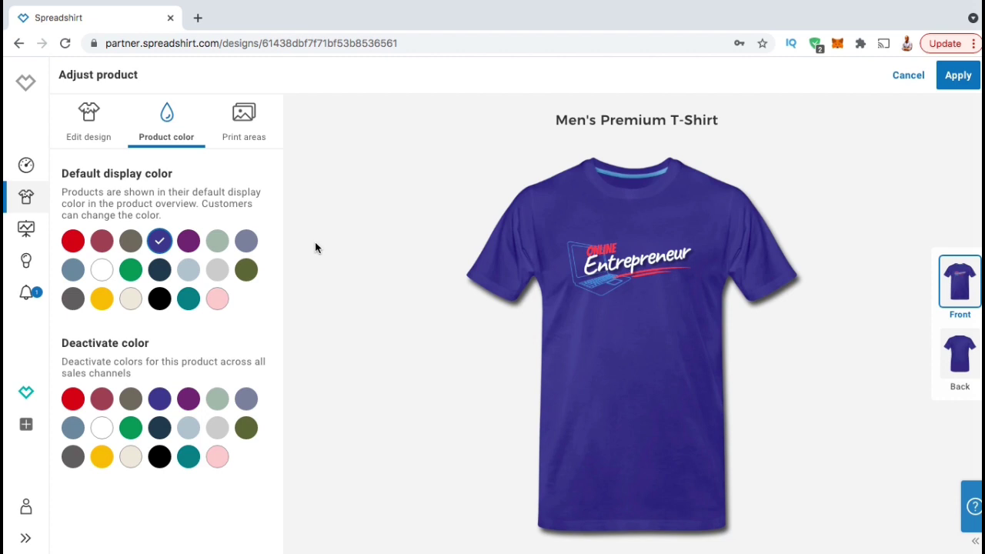
click(97, 431)
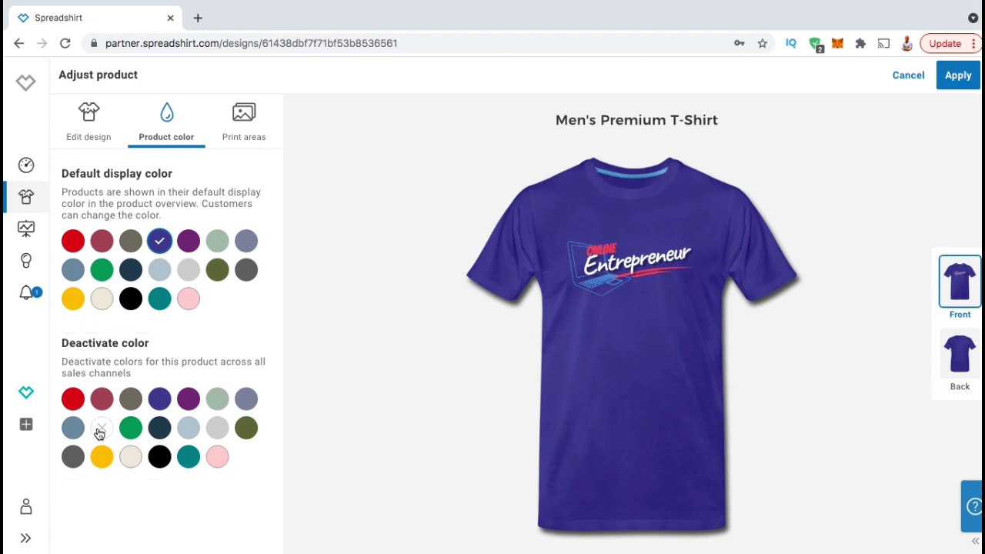
click(73, 399)
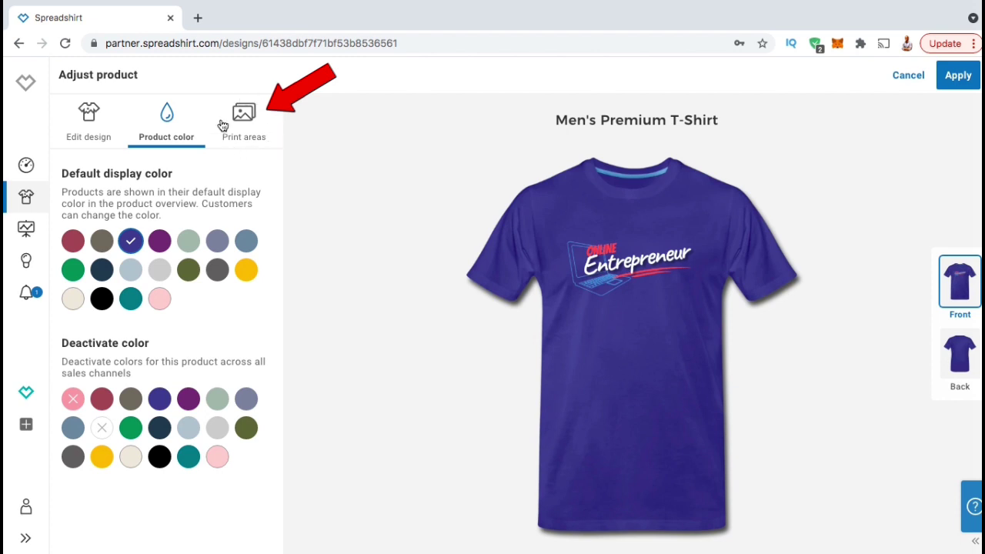
- In Print areas, try the design on the back, then return it to the front near the top
click(249, 136)
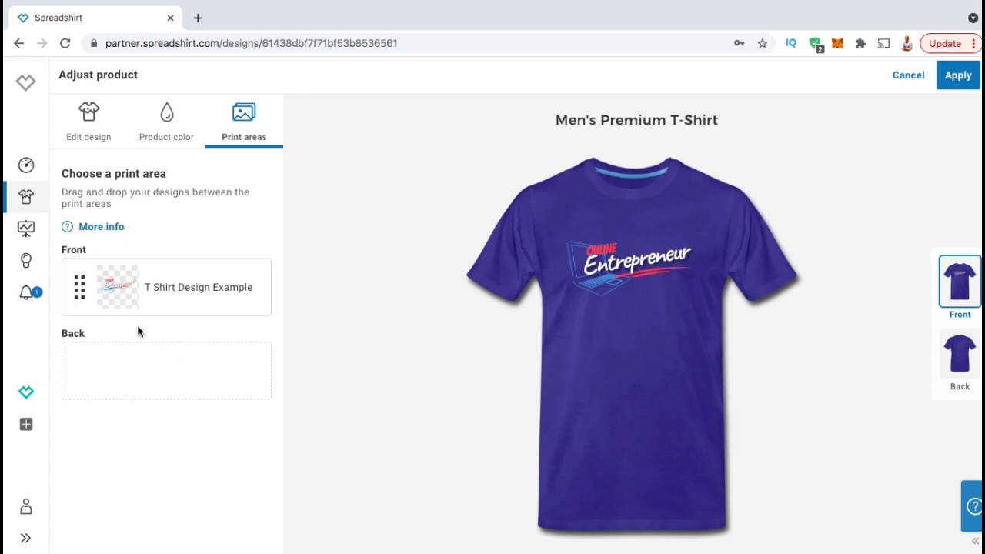
click(80, 291)
drag(80, 290, 80, 367)
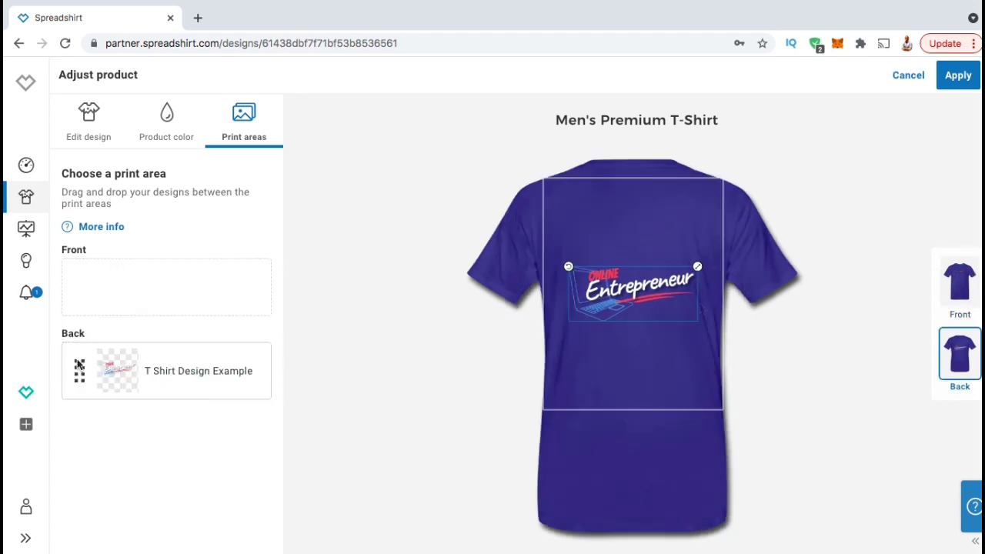
drag(643, 286, 642, 223)
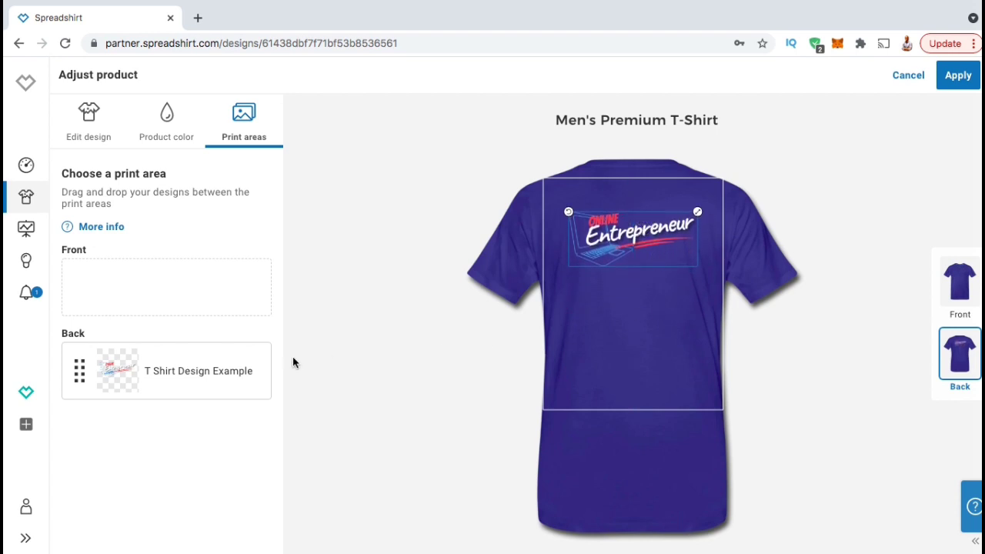
drag(80, 370, 85, 308)
drag(620, 317, 621, 260)
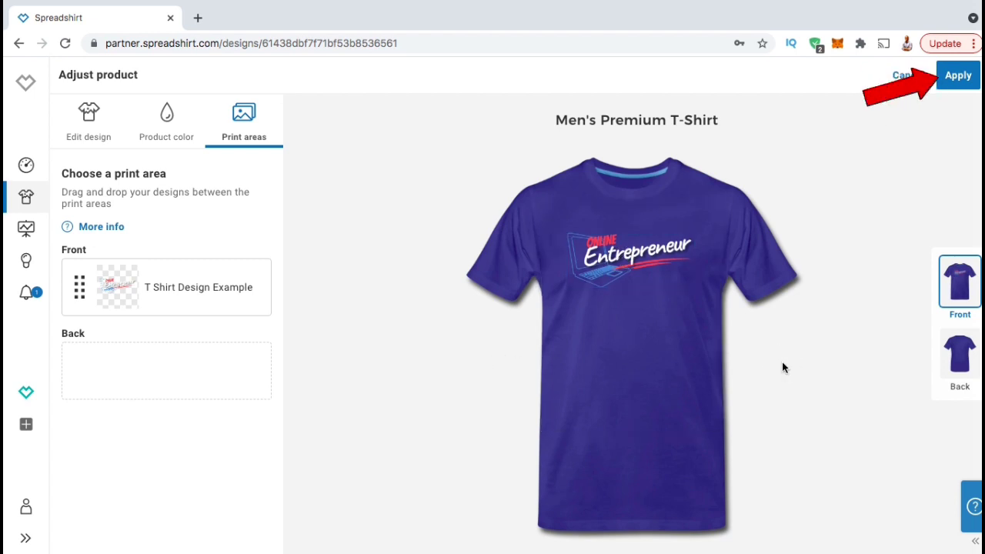
- Save the t-shirt adjustments, then make heather navy the Unisex Contrast Hoodie's default colour
click(956, 77)
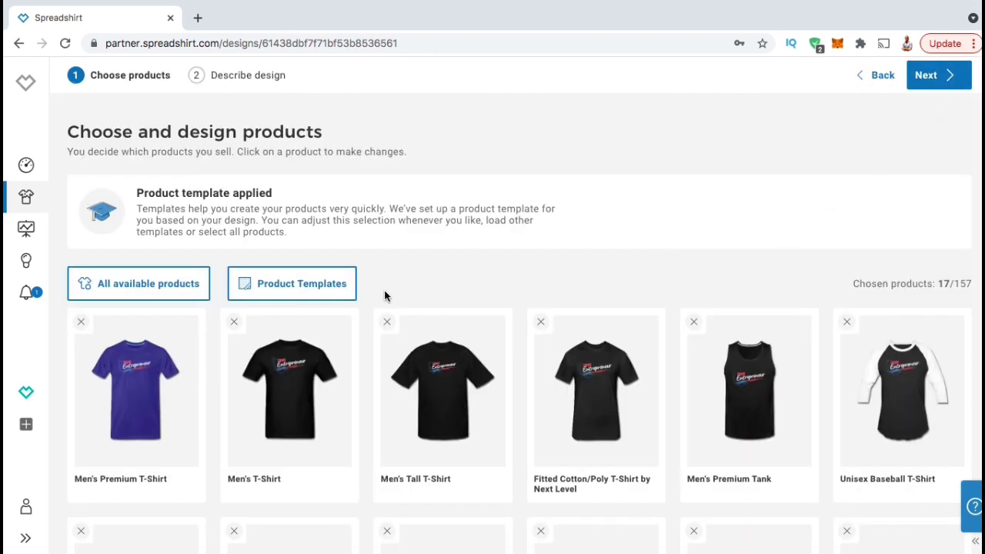
mouse_move(78, 395)
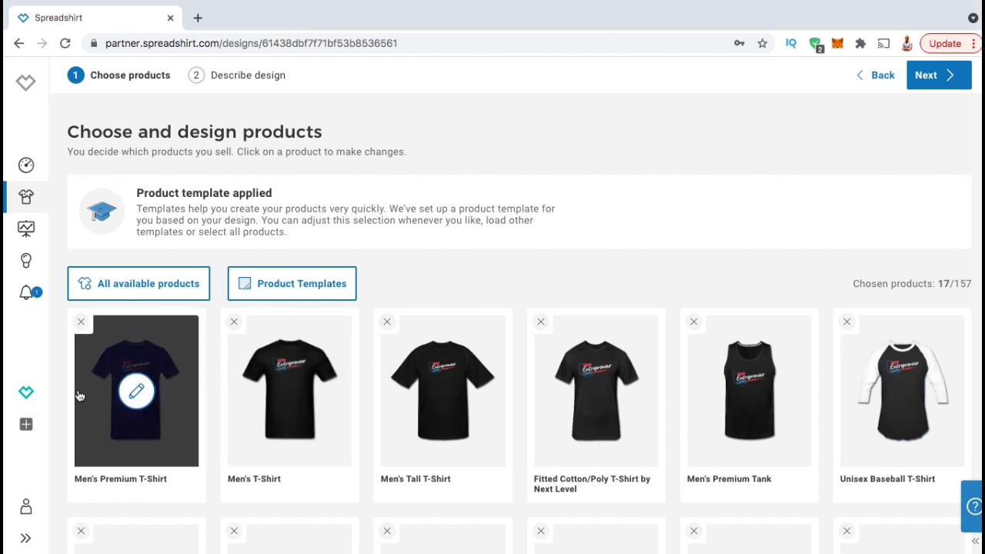
click(587, 368)
click(972, 75)
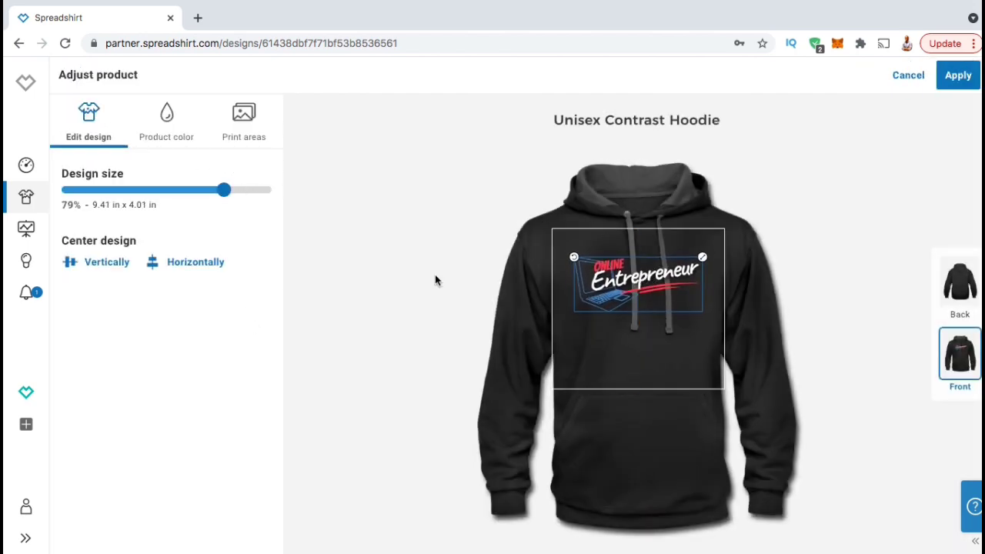
click(167, 123)
click(130, 241)
click(159, 241)
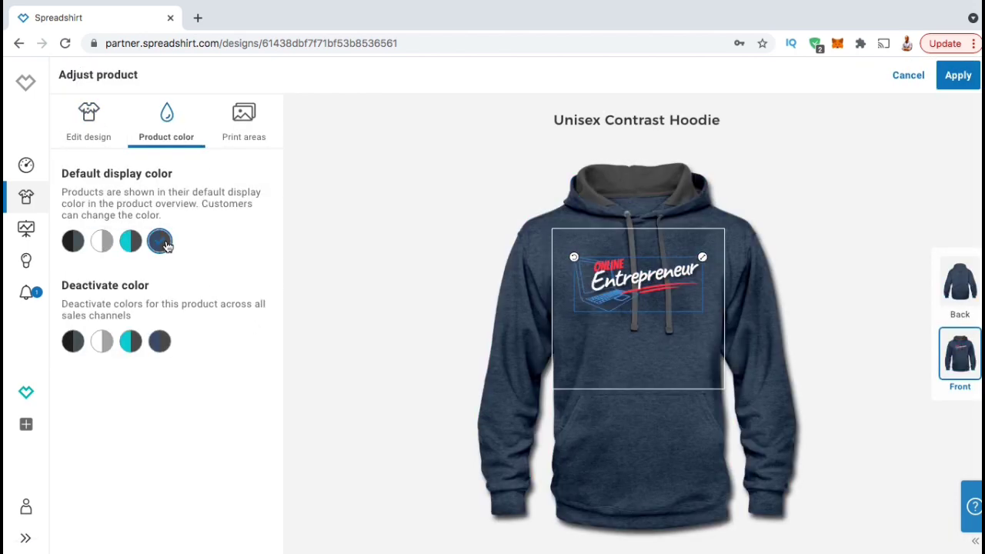
click(951, 87)
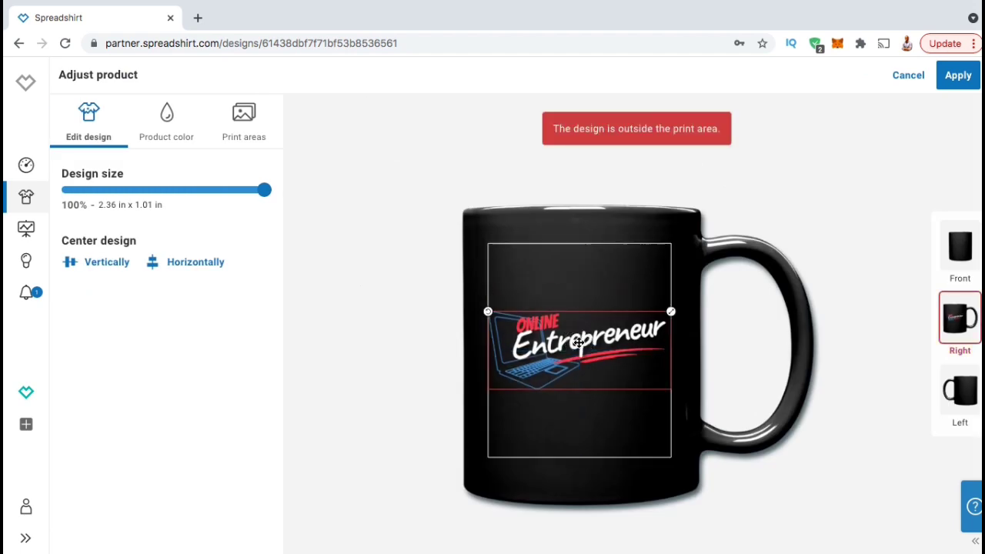
- Shrink the mug design to 98%, centre it horizontally, and save the mug
drag(671, 312, 666, 315)
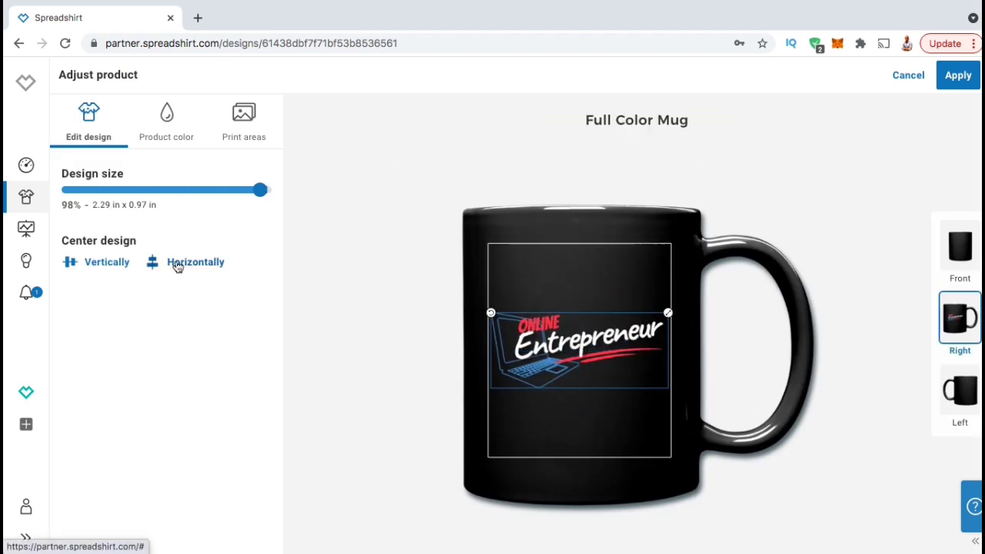
click(316, 269)
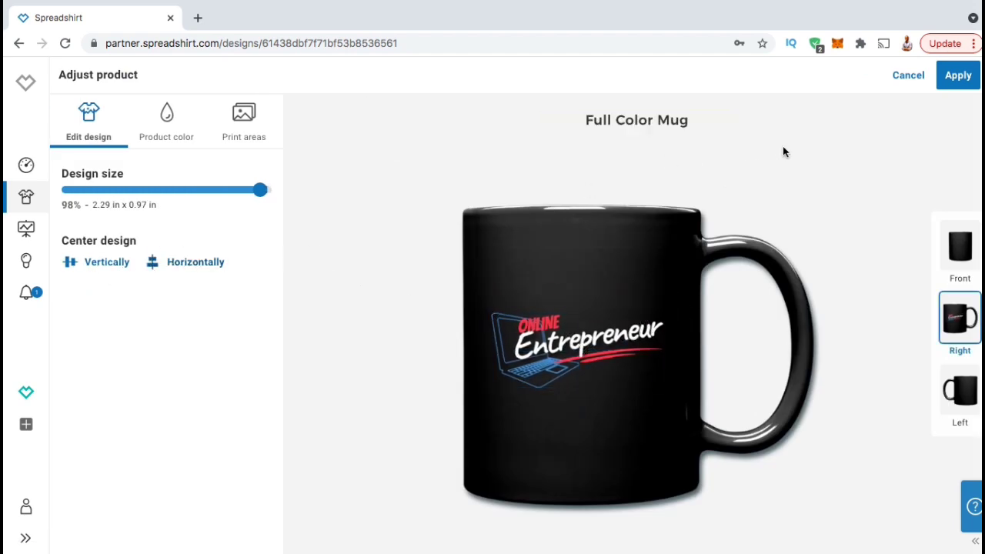
click(957, 76)
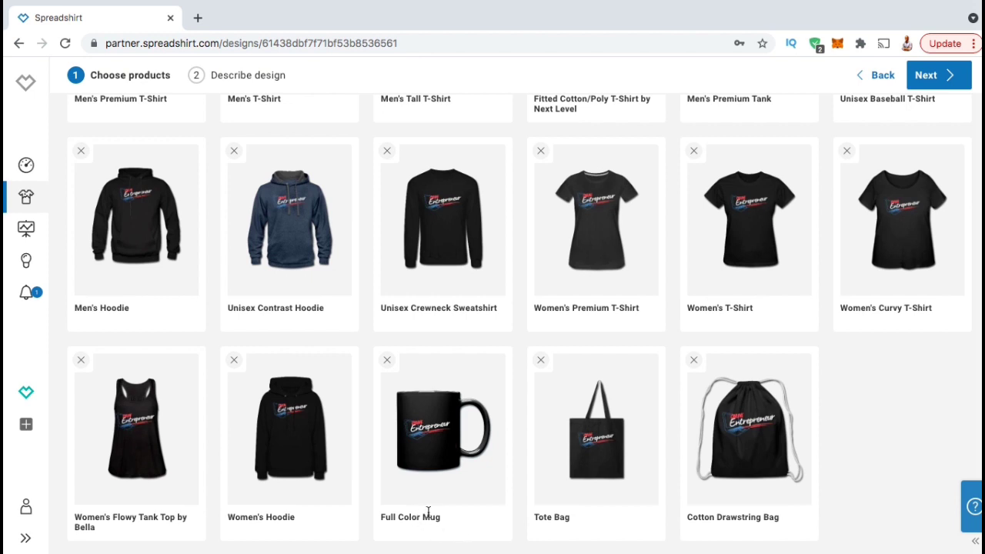
mouse_move(441, 447)
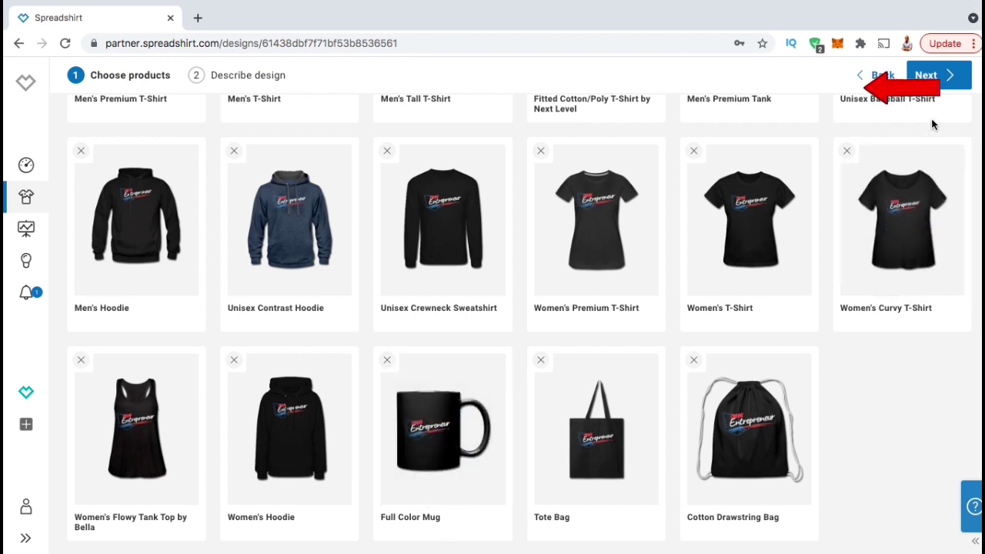
- Continue to the Describe step and name the design 'Online Entrepreneur | Work At Home Business'
click(928, 76)
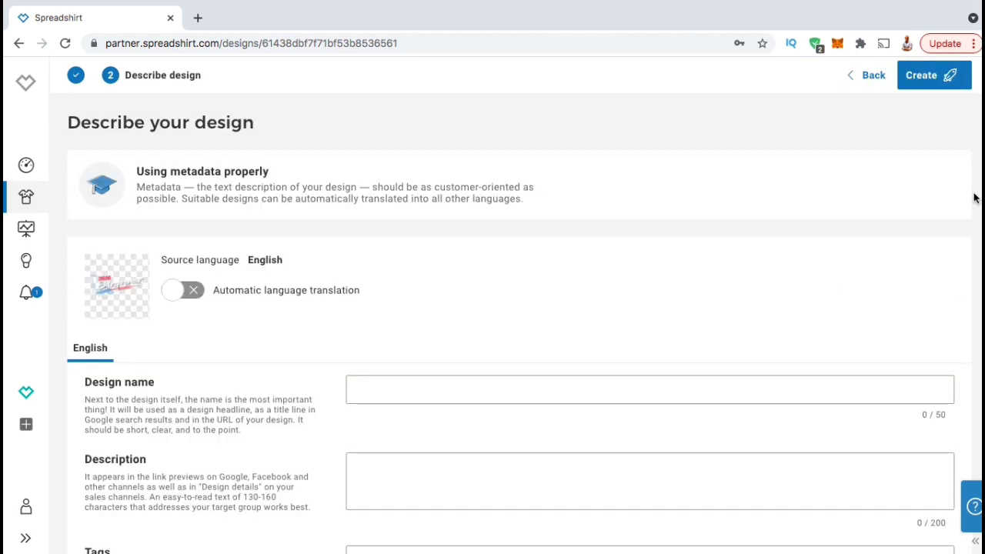
scroll(973, 198, down, 3)
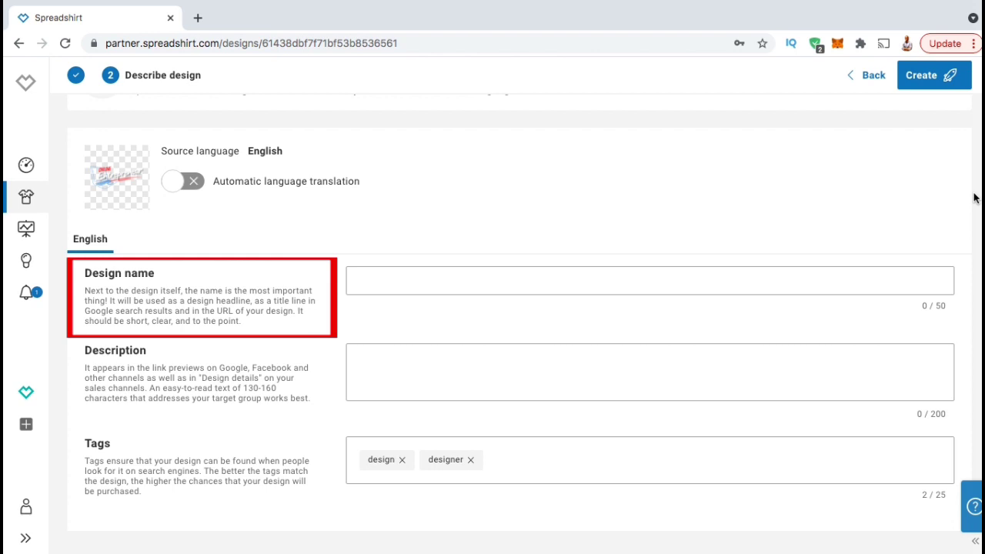
click(588, 274)
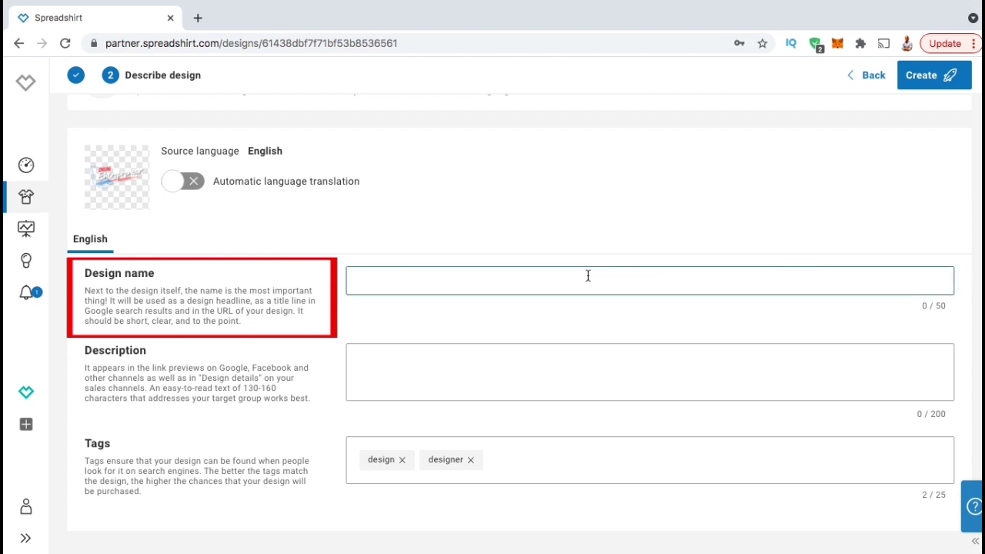
text(Online)
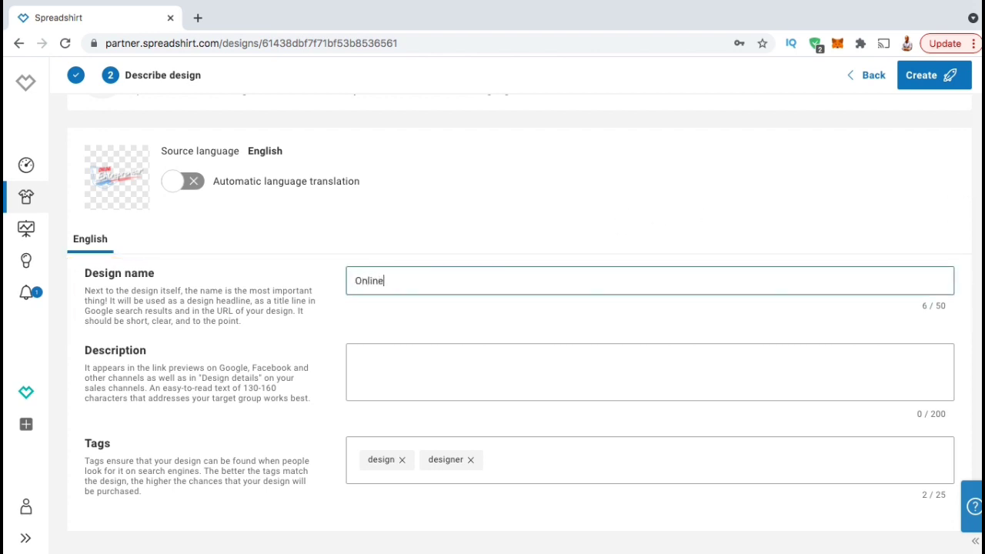
text( Entrepreneur | Work At Home Business)
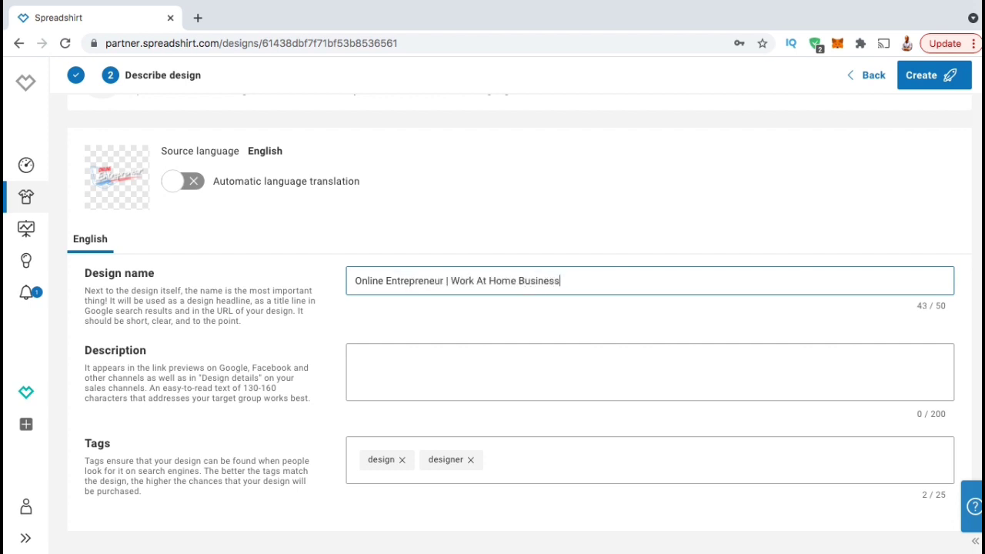
- Write a description inviting online entrepreneurs who love working on the laptop
click(443, 318)
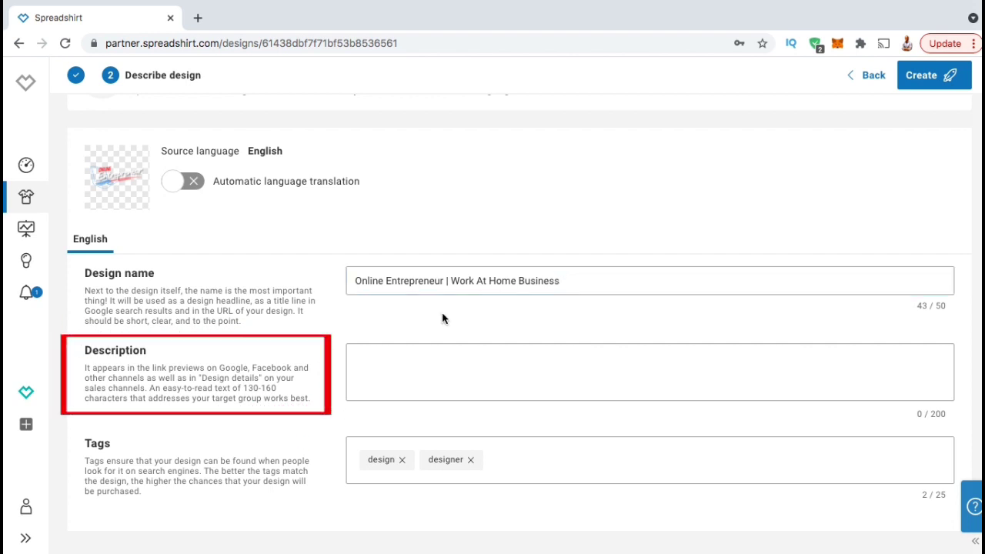
click(436, 366)
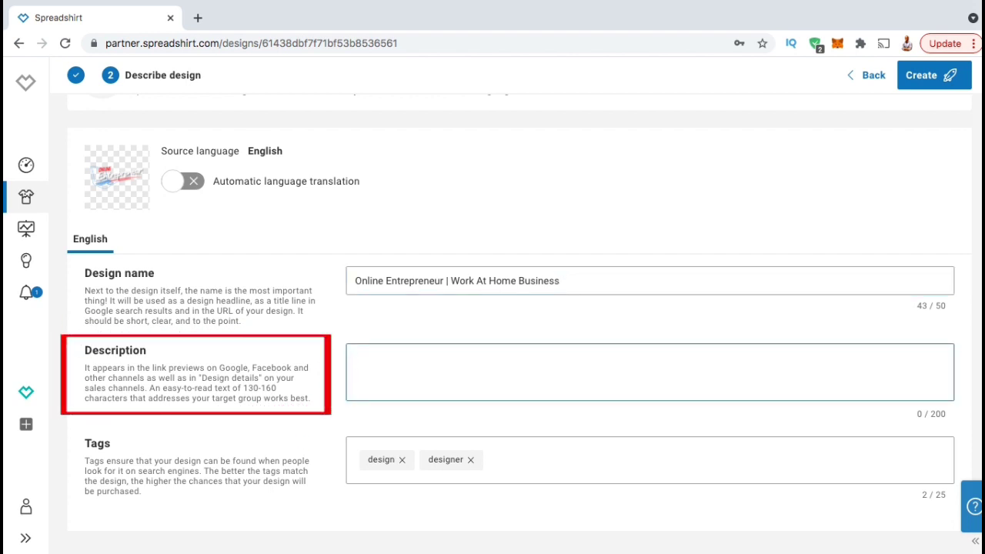
text(Are you)
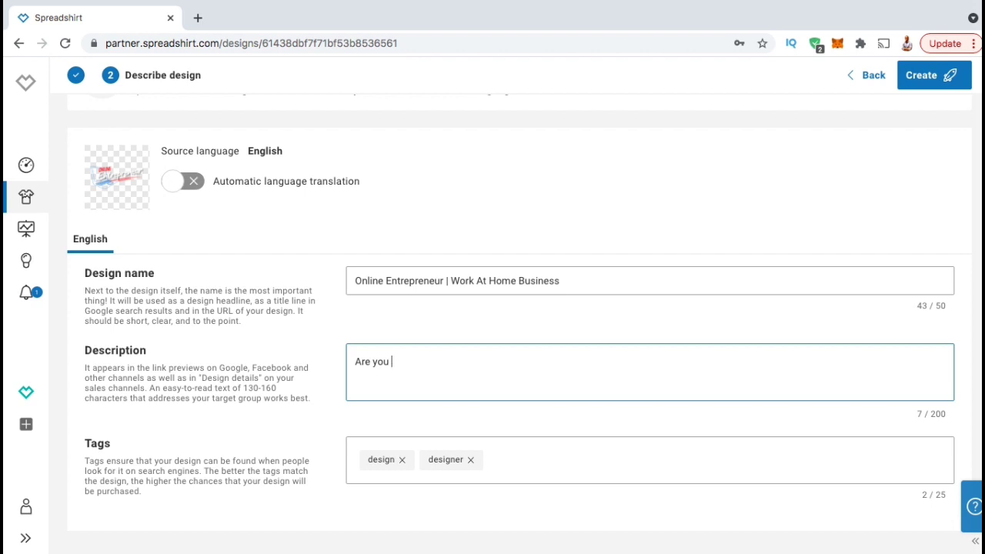
text( an online entrepreneur that loves working on the laptop? Well this 'Online Entrepreneur | Work At Home Business' design is for you! Great for bloggers, designers, ecommerce shop owners!)
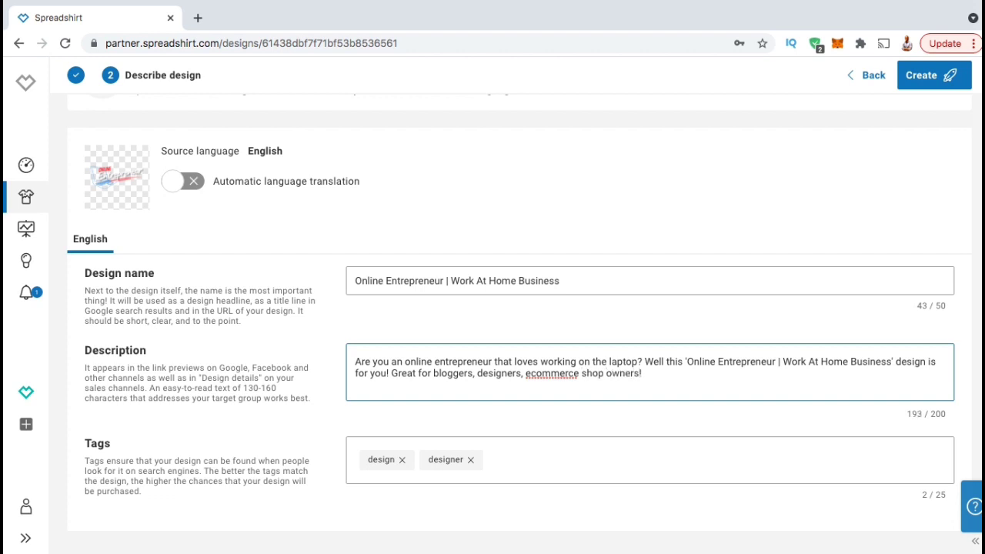
click(732, 409)
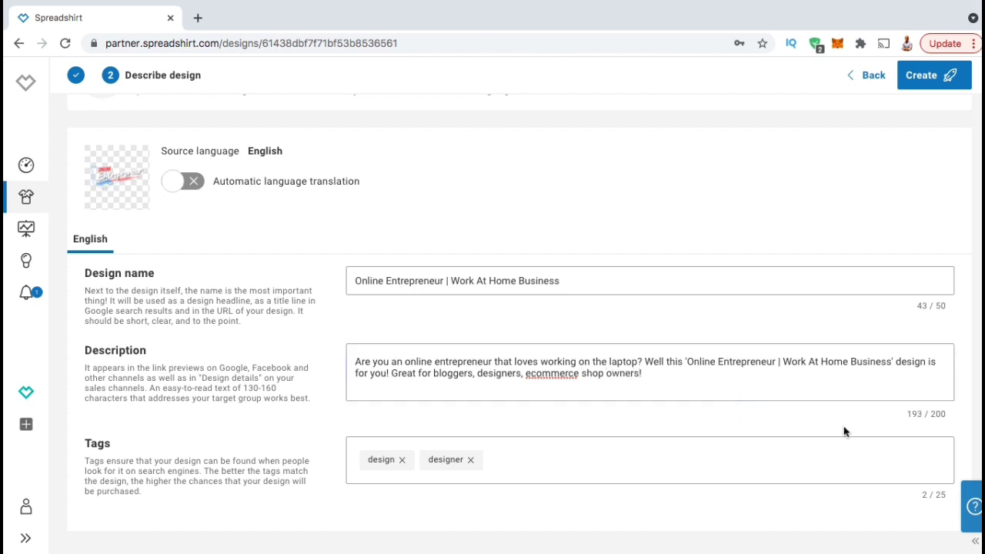
click(722, 456)
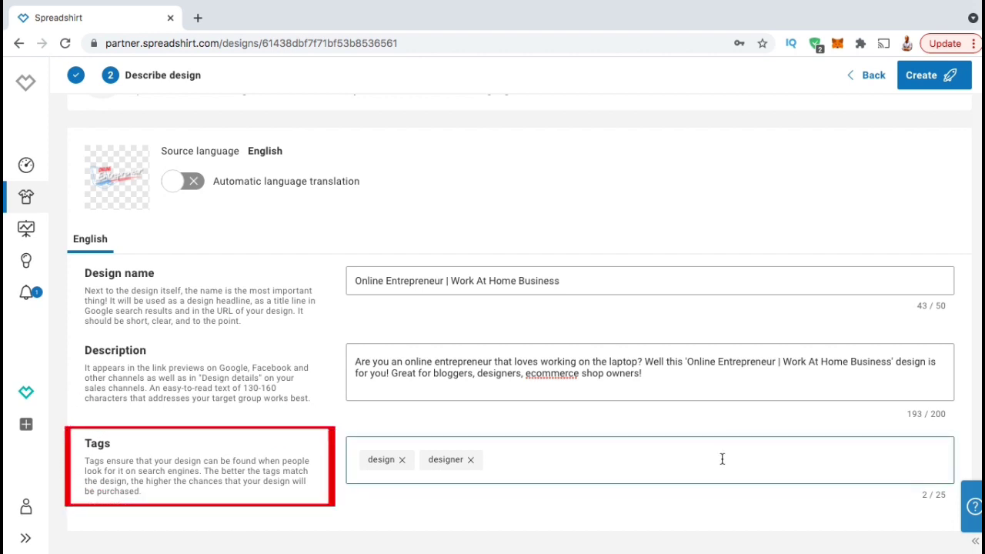
- Add tags such as ecommerce, business, startup and influencer to reach the limit
click(861, 509)
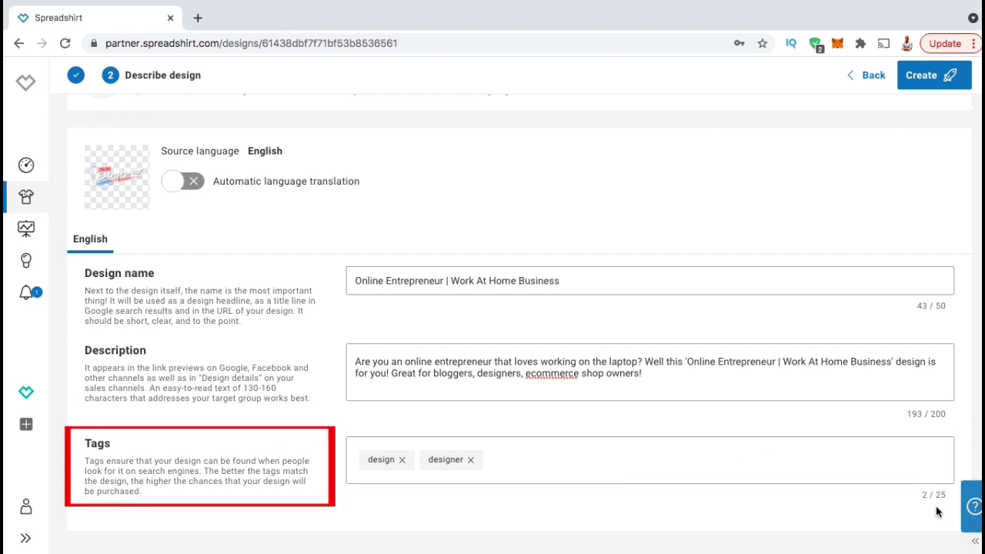
click(764, 477)
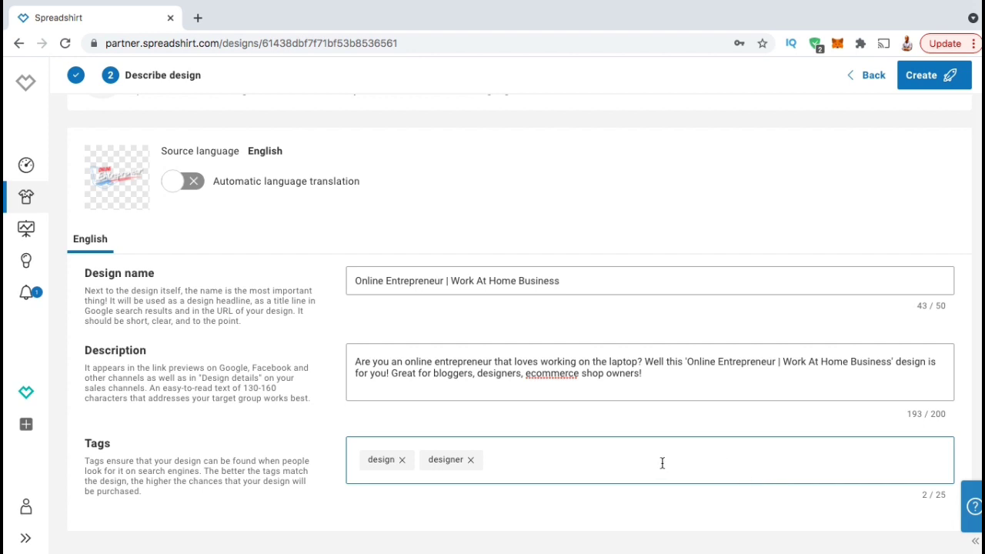
text(ecommerce)
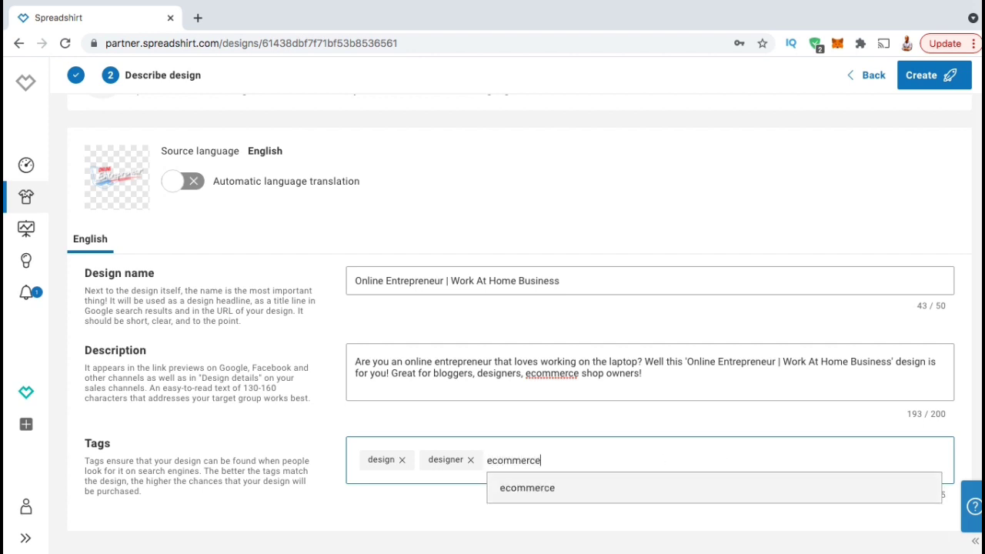
key(Return)
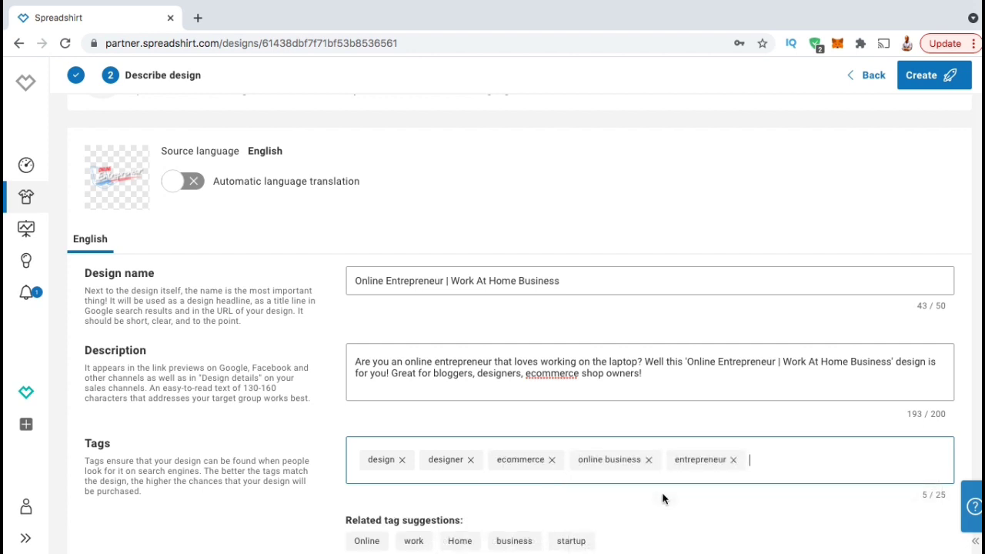
scroll(664, 496, down, 1)
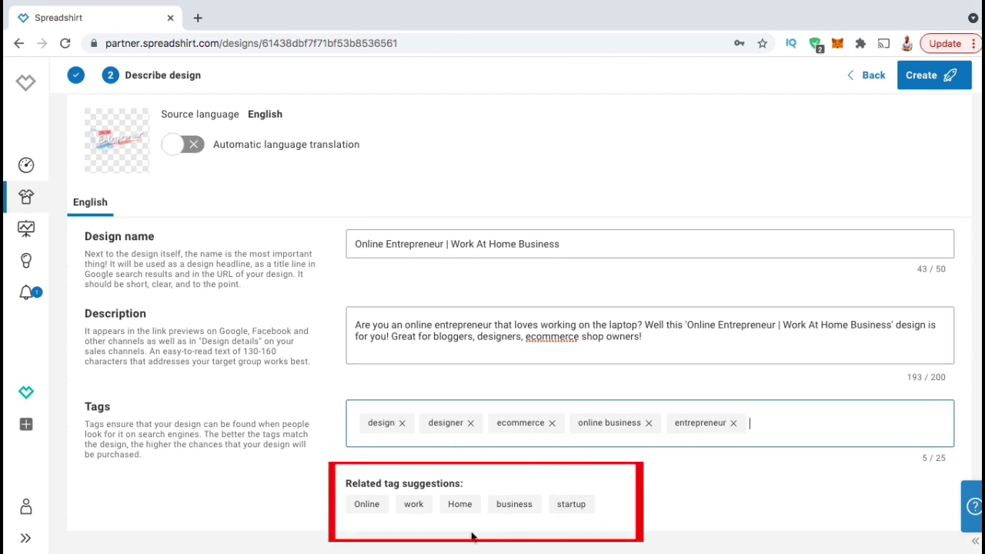
click(514, 508)
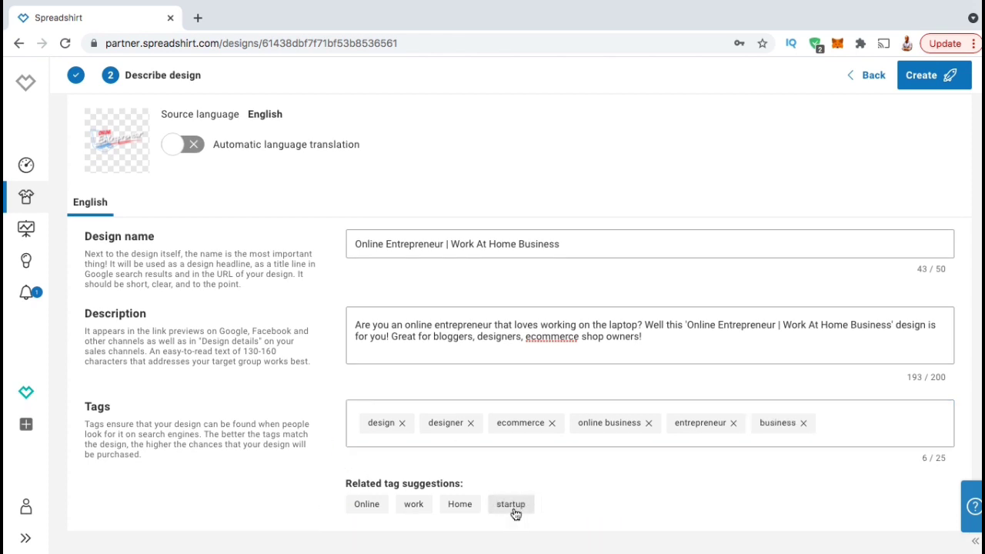
click(512, 511)
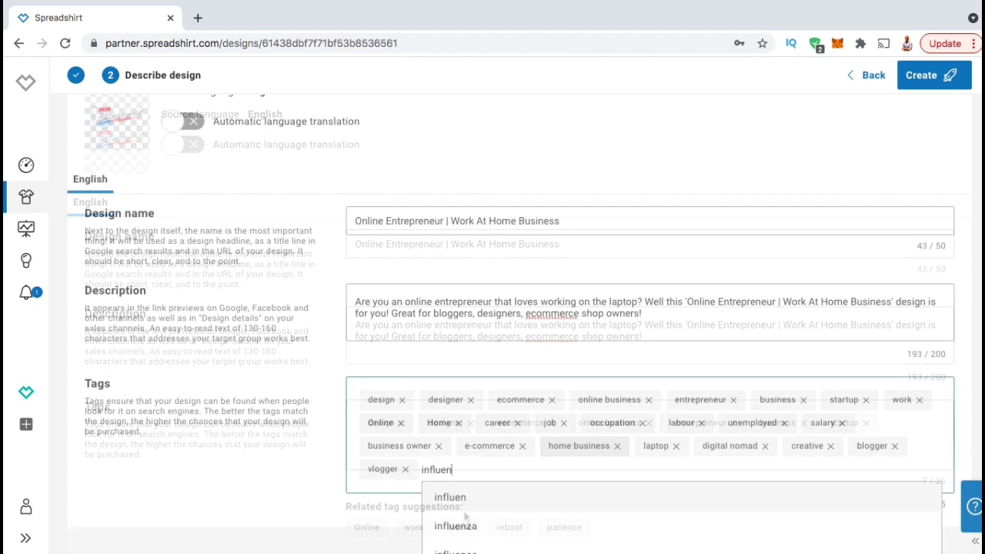
text(cer)
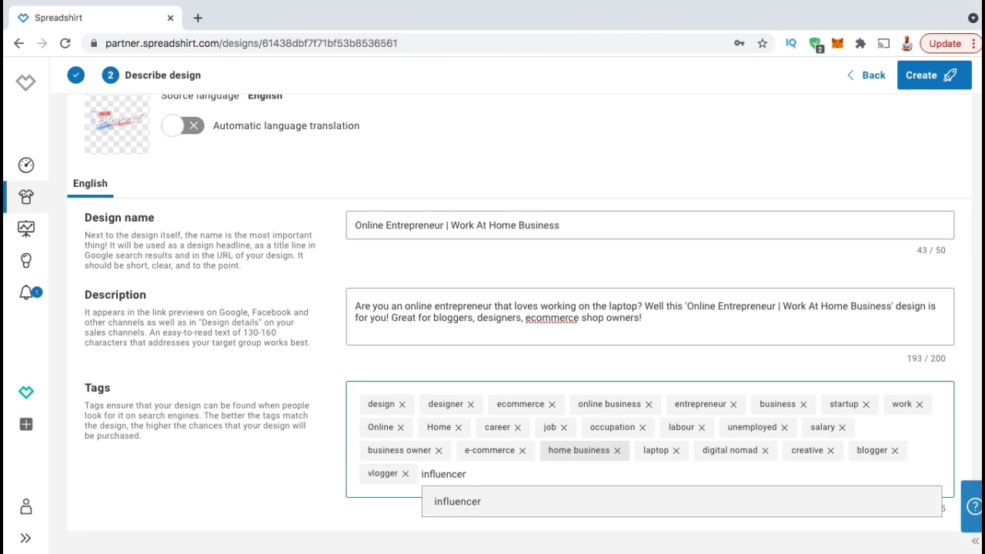
key(Return)
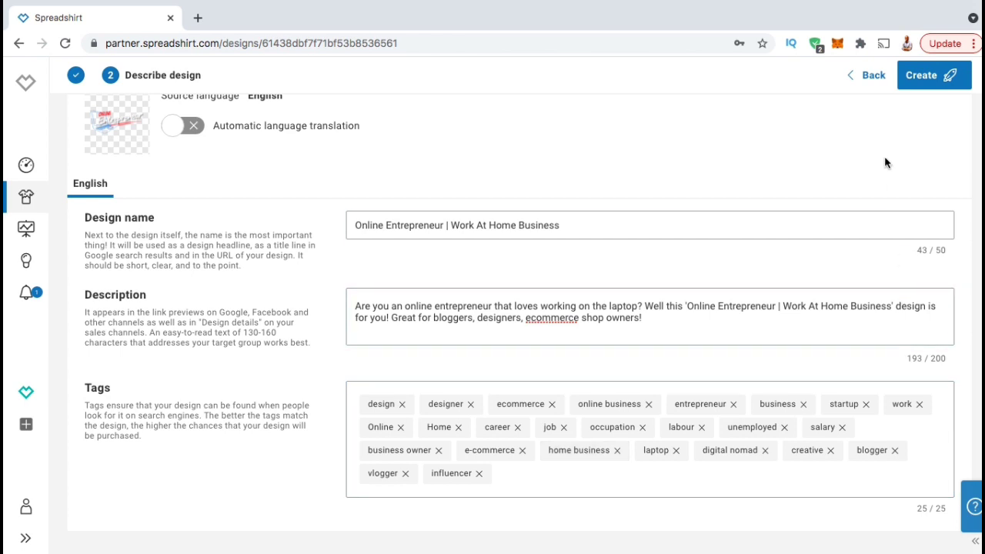
- Register the payee as a company, enter the company name and address, and accept the partner terms
click(928, 87)
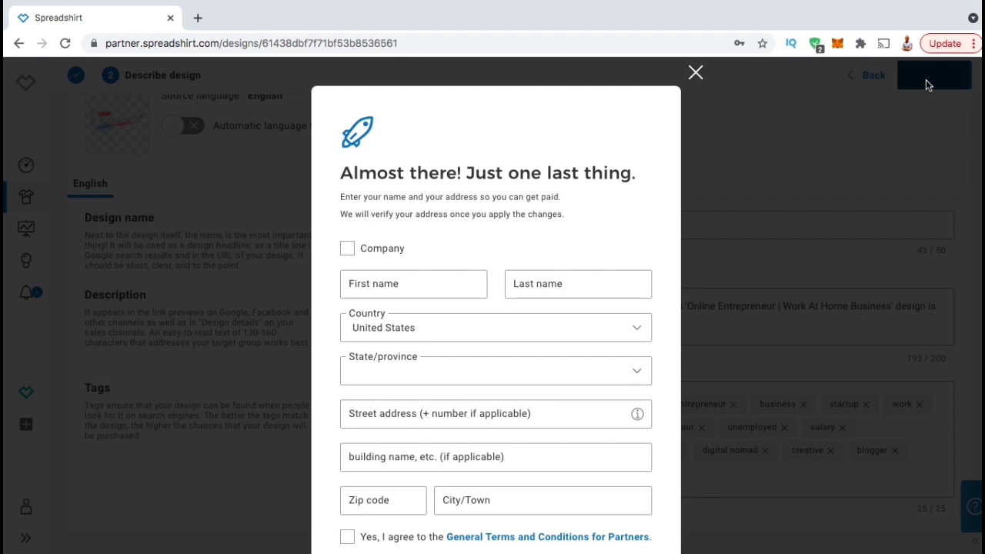
scroll(852, 232, down, 2)
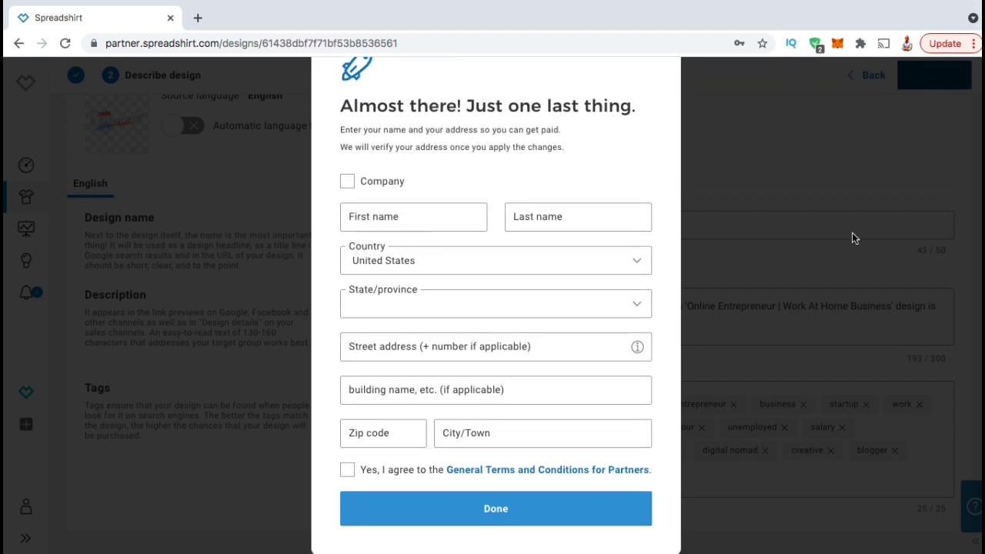
click(349, 182)
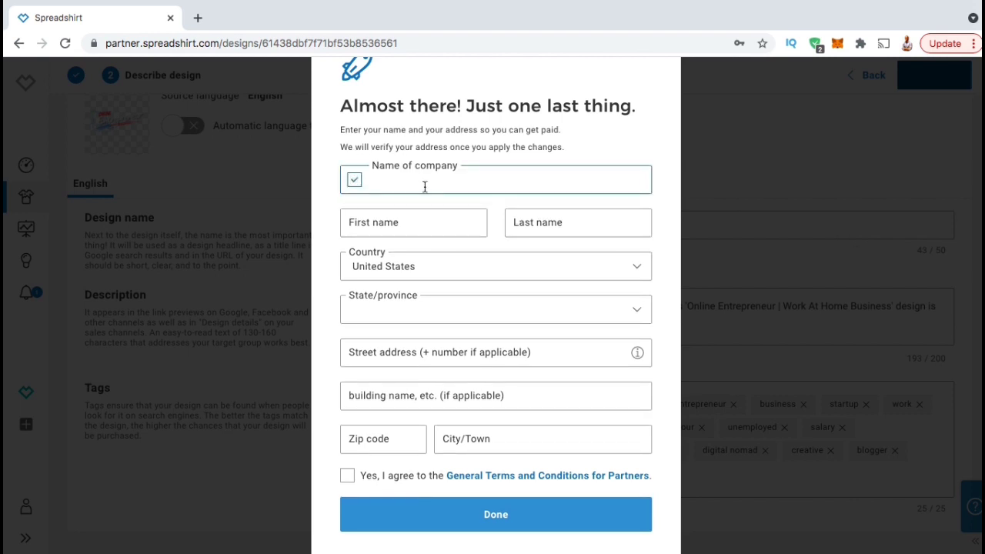
text(Guad)
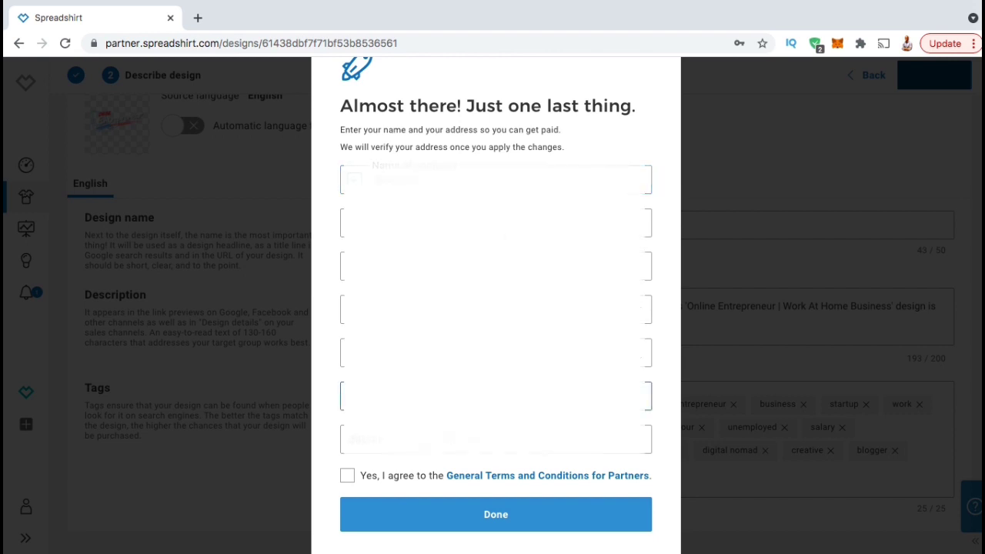
click(347, 476)
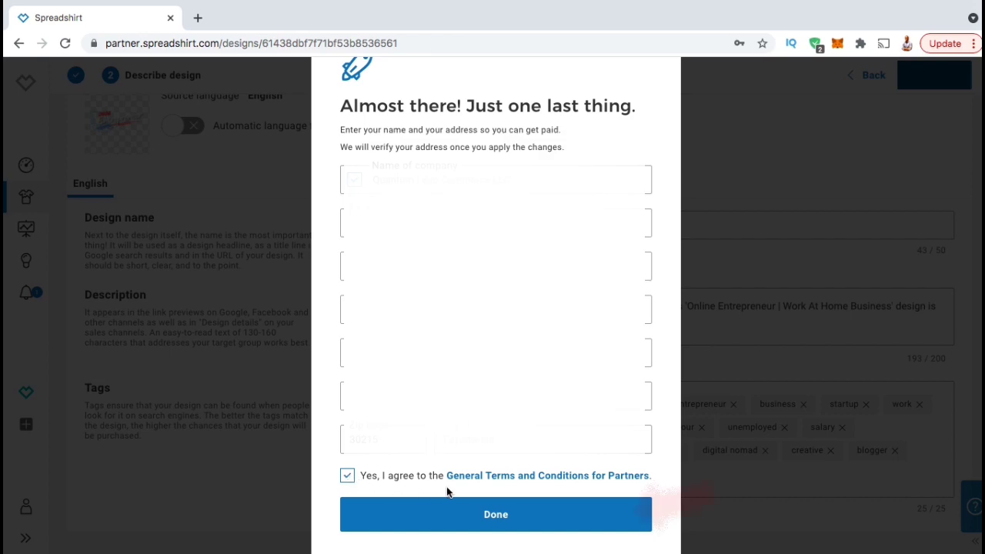
click(496, 528)
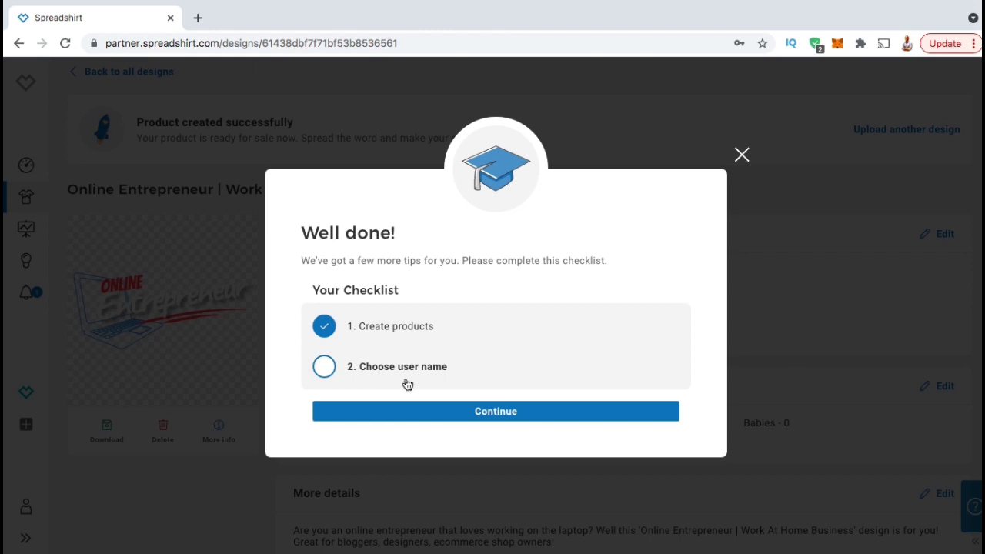
- Continue from the 'Well done!' checklist to the Account settings page
click(453, 414)
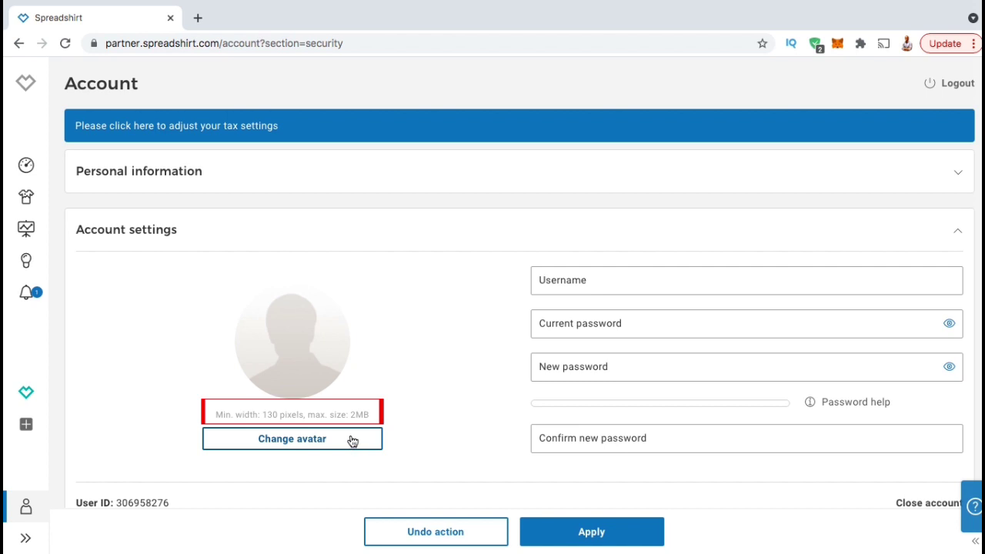
- Set the account avatar to the 'QD Logo - Bonfire' image and enter a new username
click(352, 440)
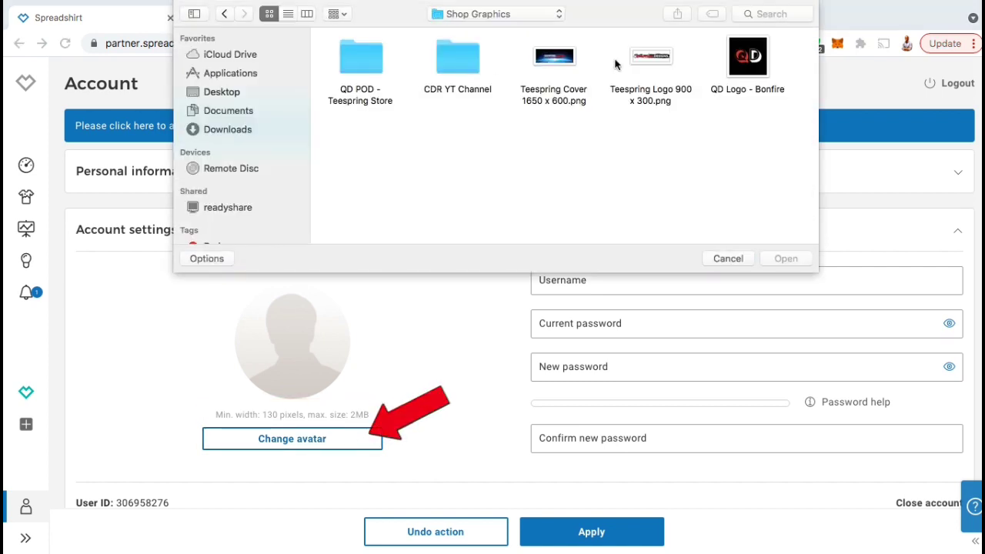
double_click(746, 48)
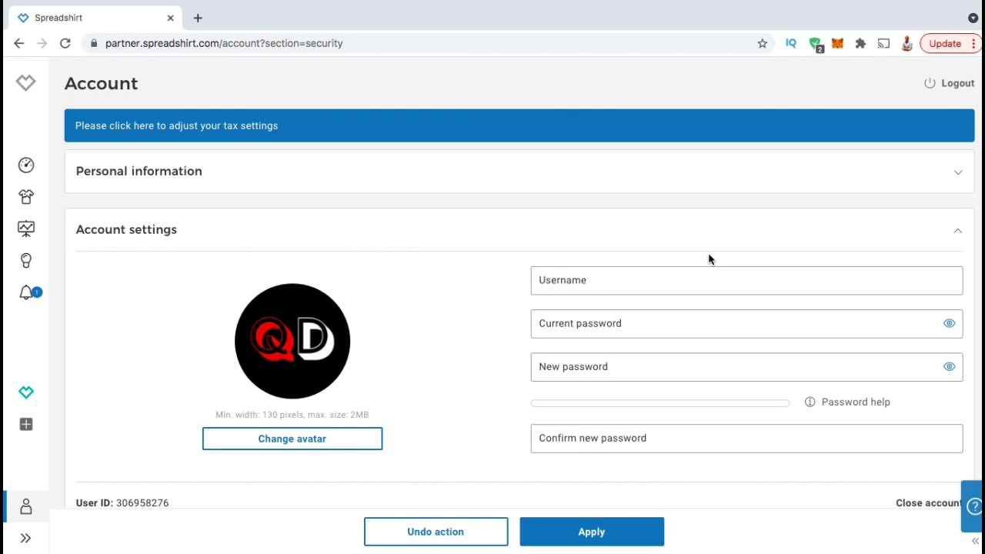
click(615, 284)
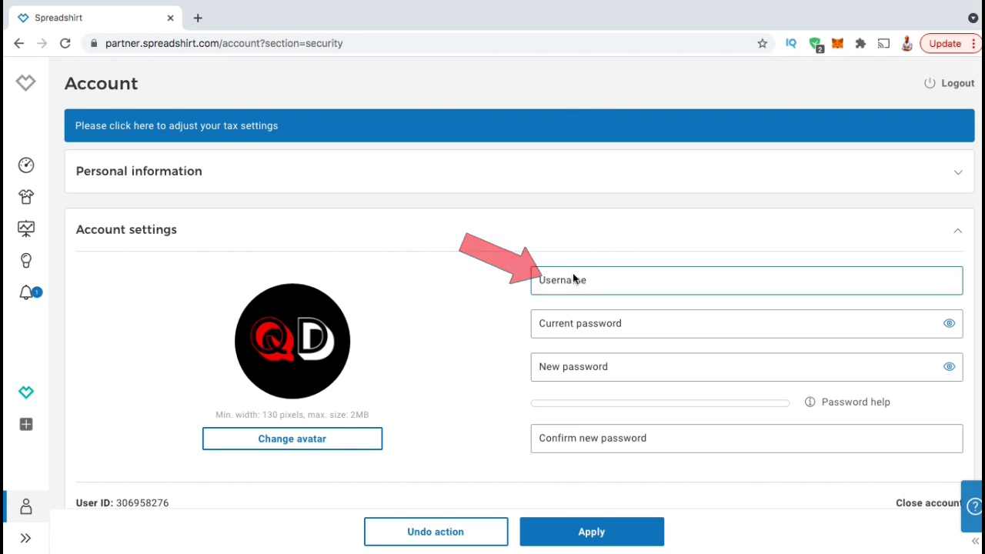
click(579, 286)
text(Quantum Designs)
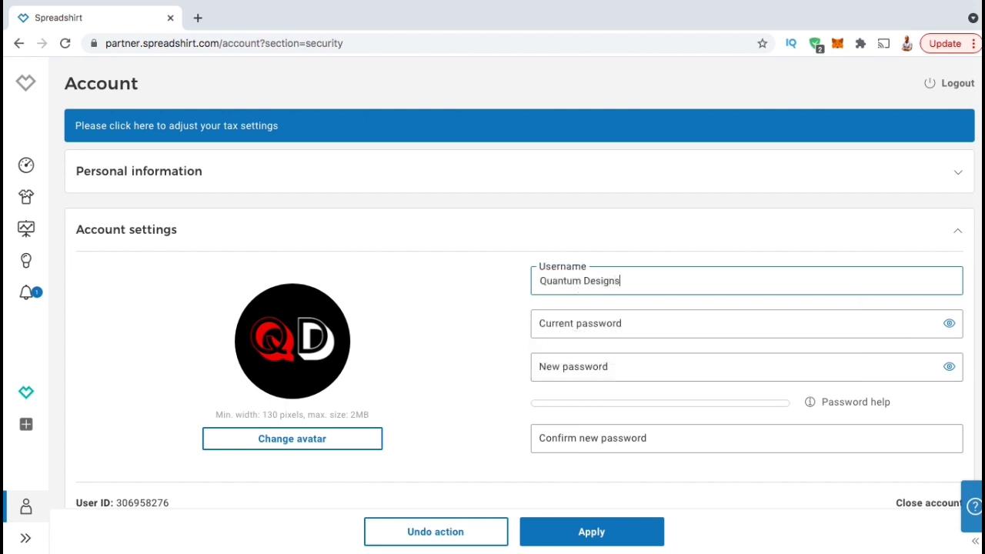
click(487, 334)
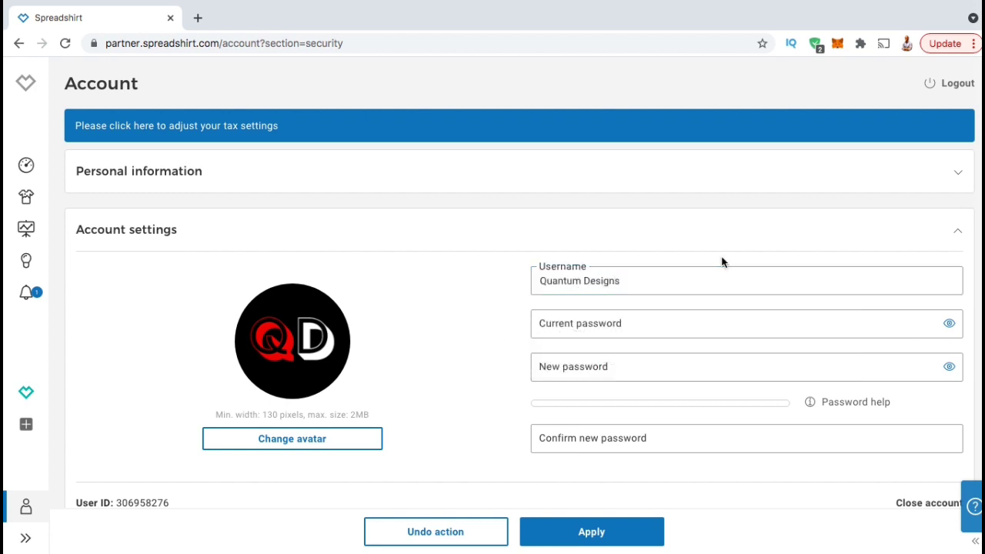
scroll(723, 259, down, 2)
scroll(722, 262, down, 4)
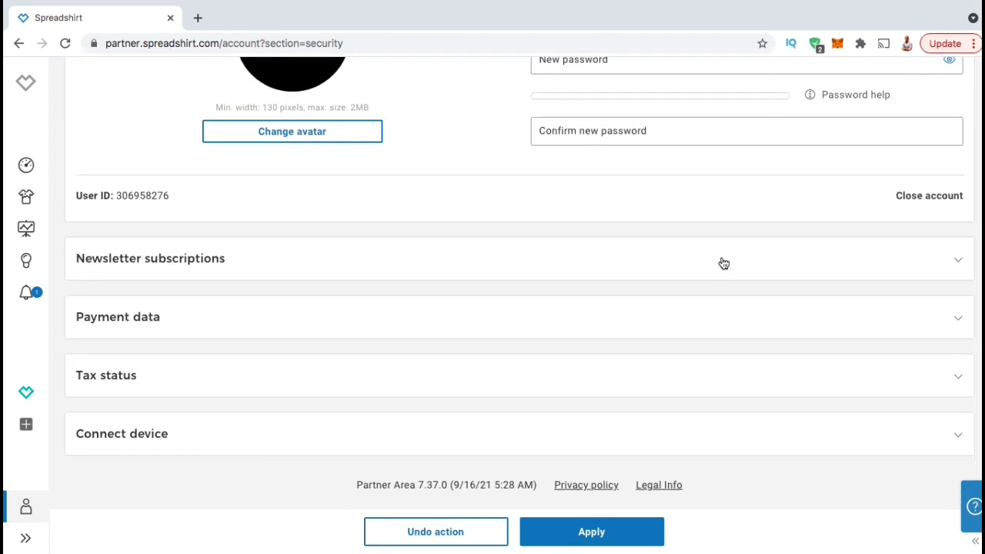
- Choose PayPal as the payout method under Payment data and apply the account settings
click(769, 326)
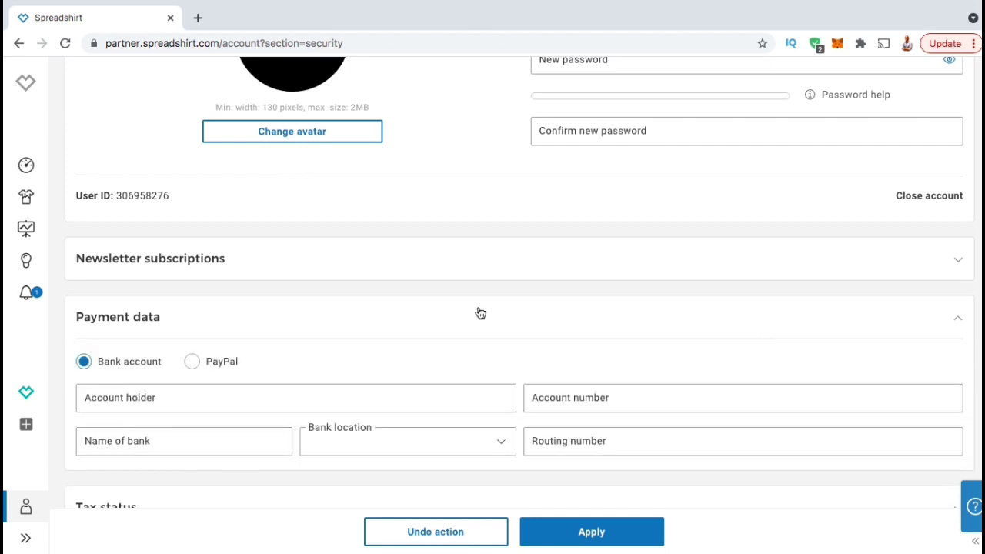
click(195, 364)
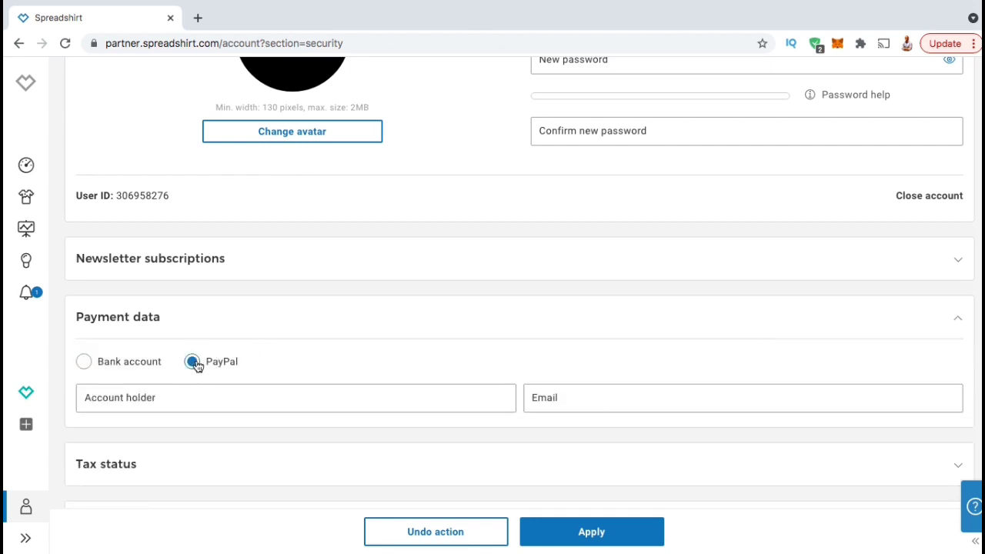
click(197, 398)
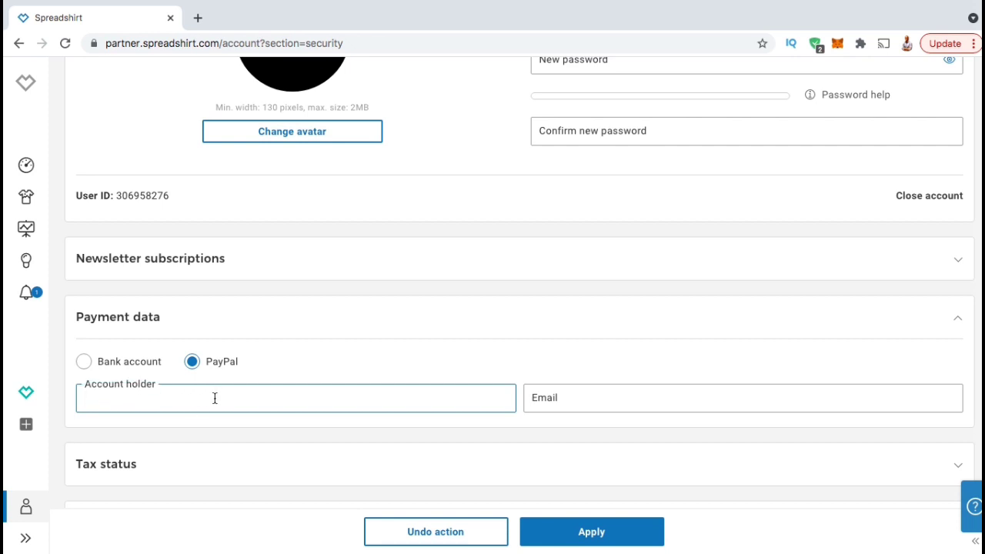
scroll(950, 314, up, 3)
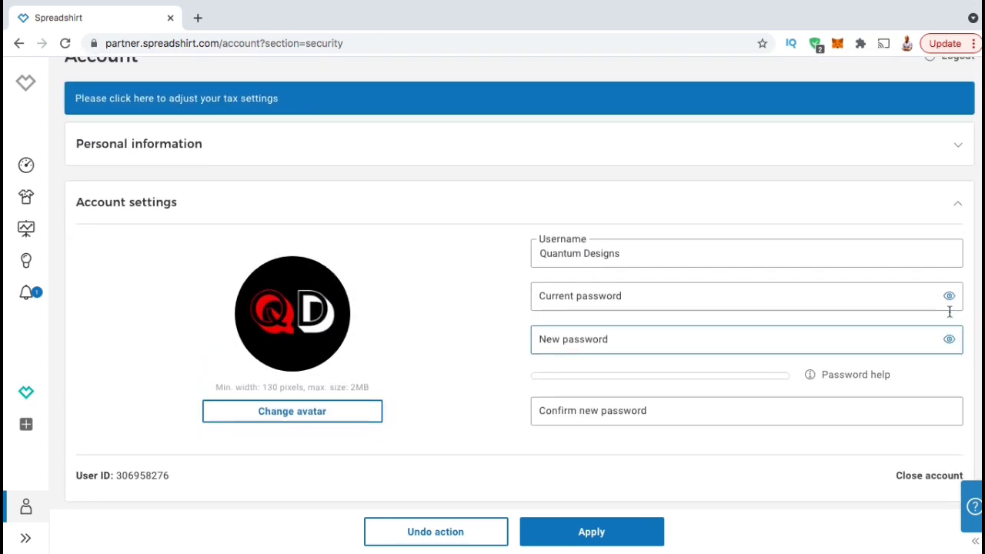
scroll(950, 311, down, 1)
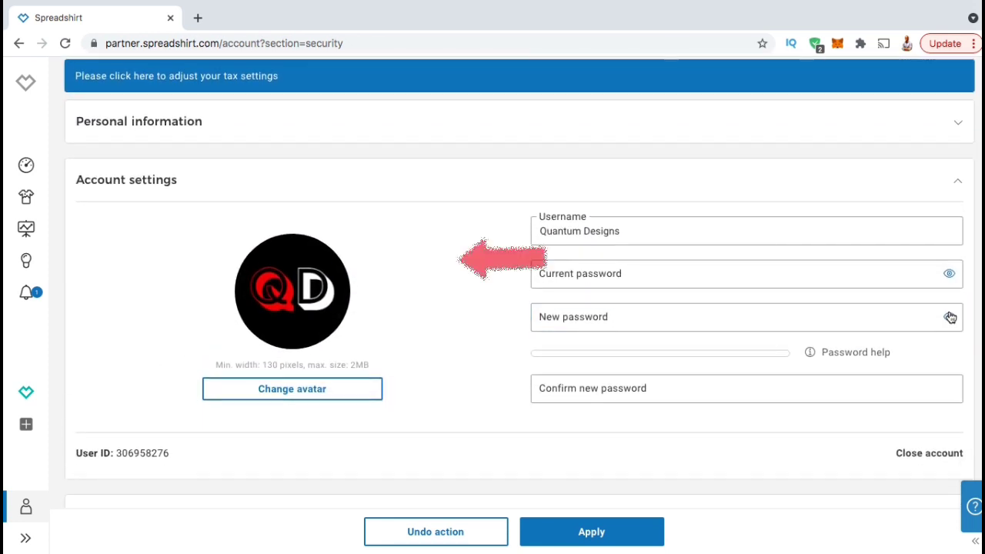
click(598, 528)
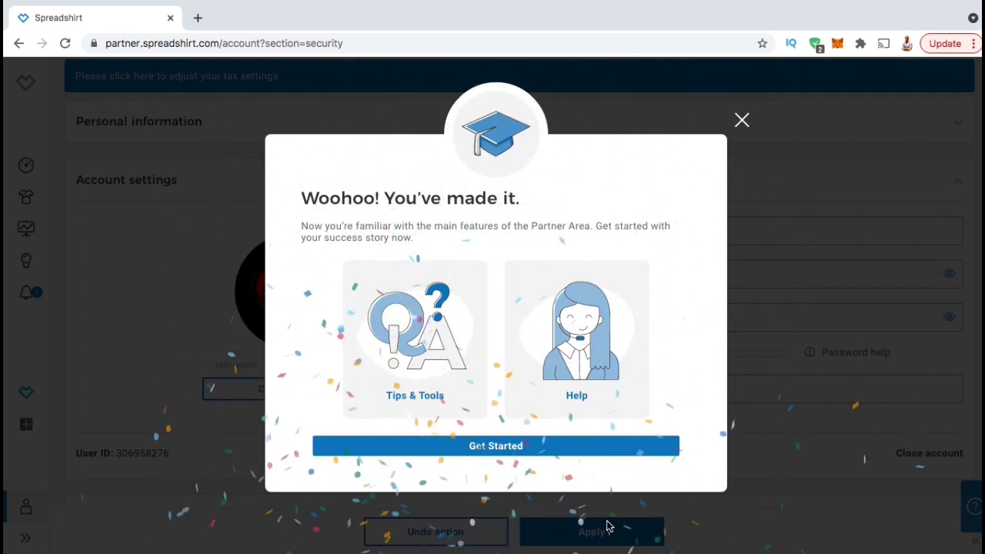
- Dismiss the 'Woohoo!' message, check the design list, and browse the Your Logo shop products
click(742, 121)
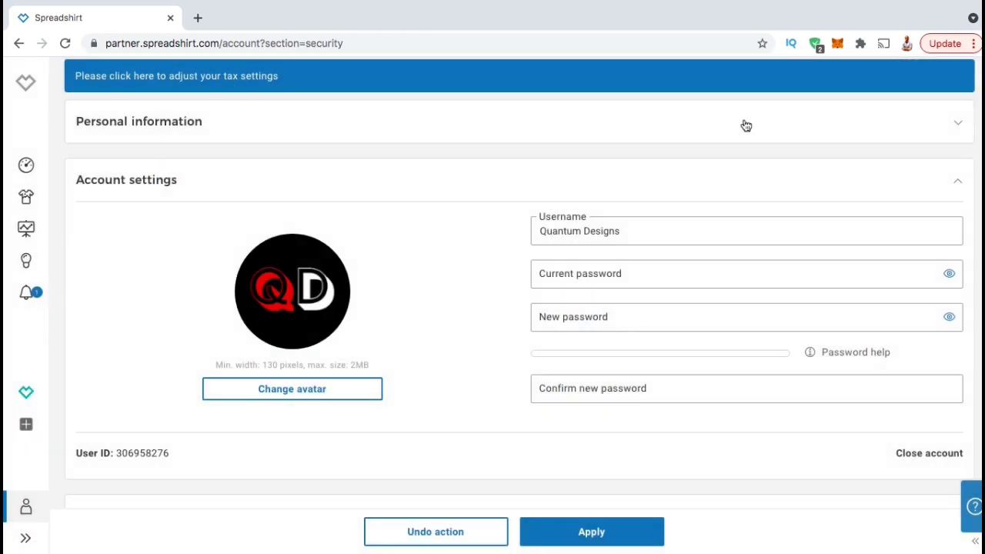
click(27, 202)
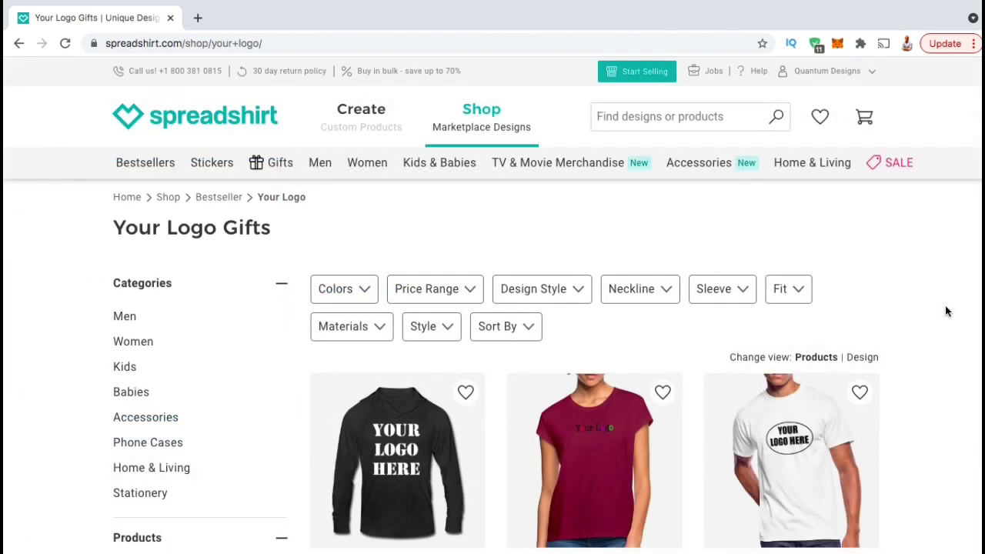
scroll(945, 311, down, 4)
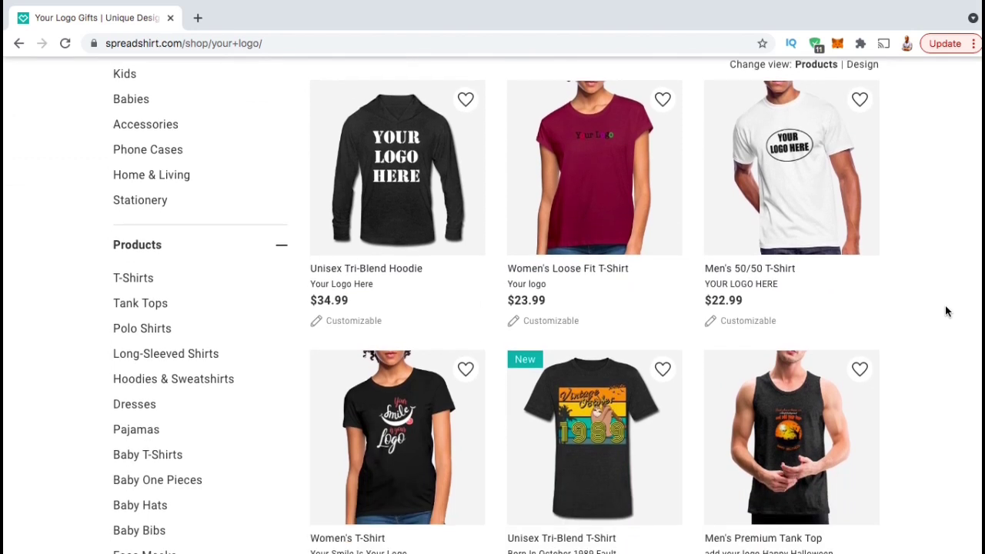
- Open the Men's 50/50 T-Shirt page and preview it in heather gray, charcoal and a darker heather
click(824, 205)
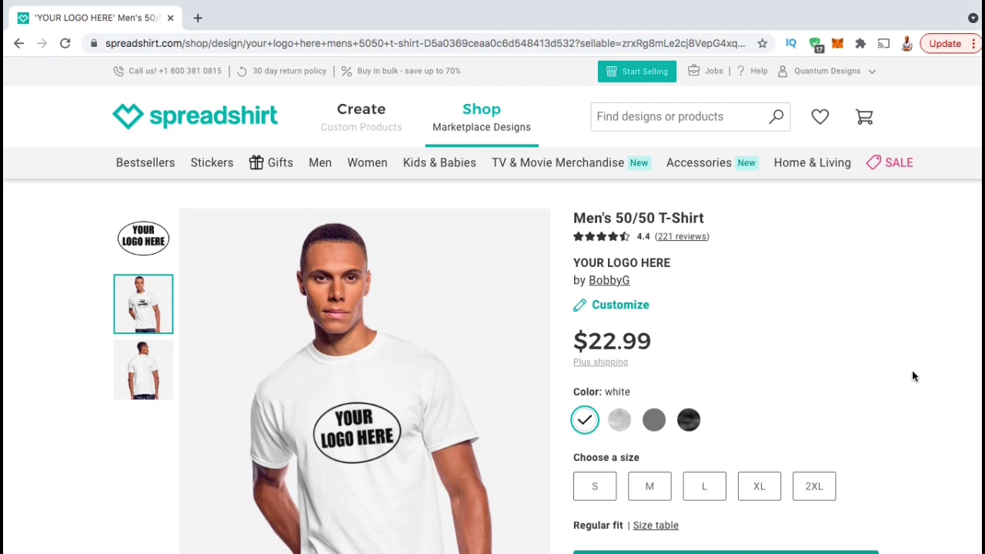
scroll(914, 377, down, 1)
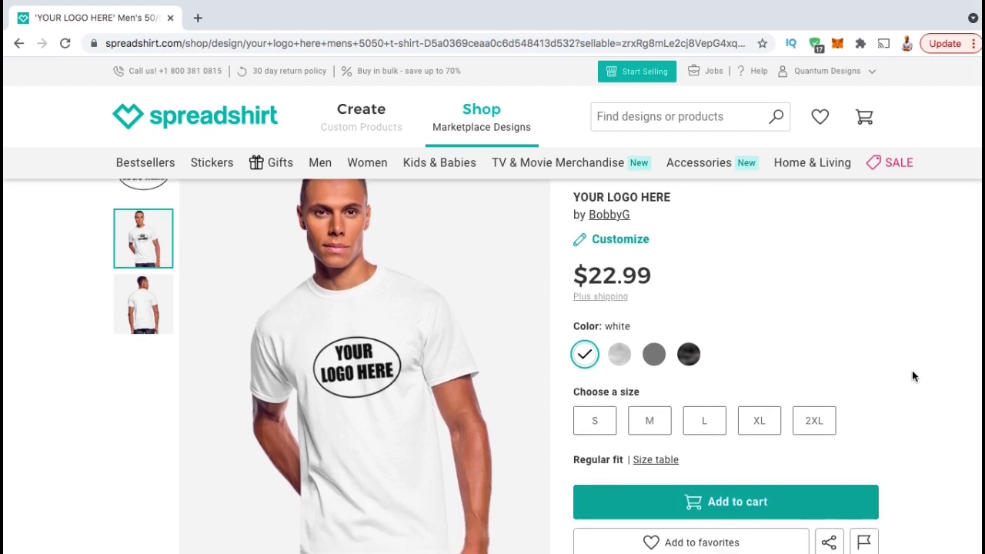
scroll(914, 376, down, 1)
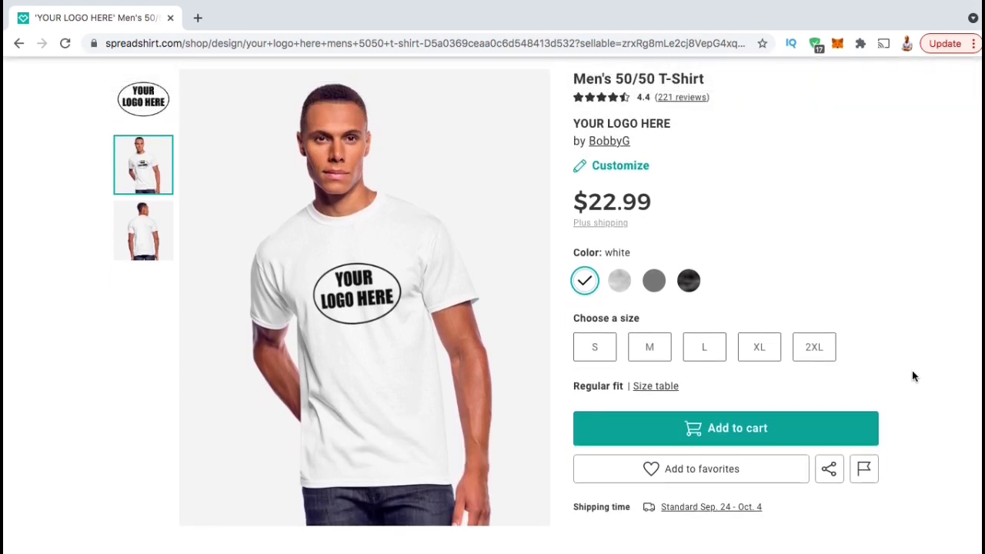
click(620, 287)
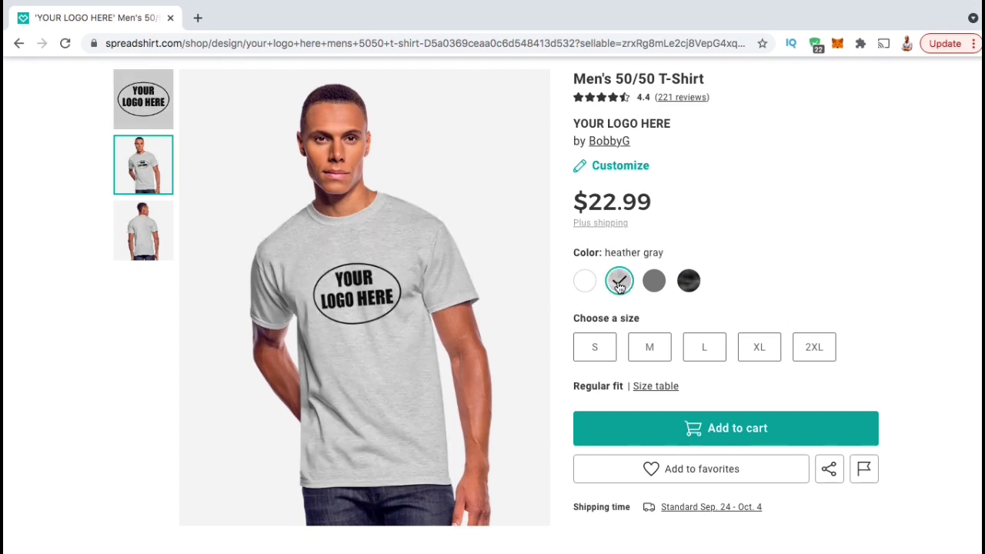
click(657, 284)
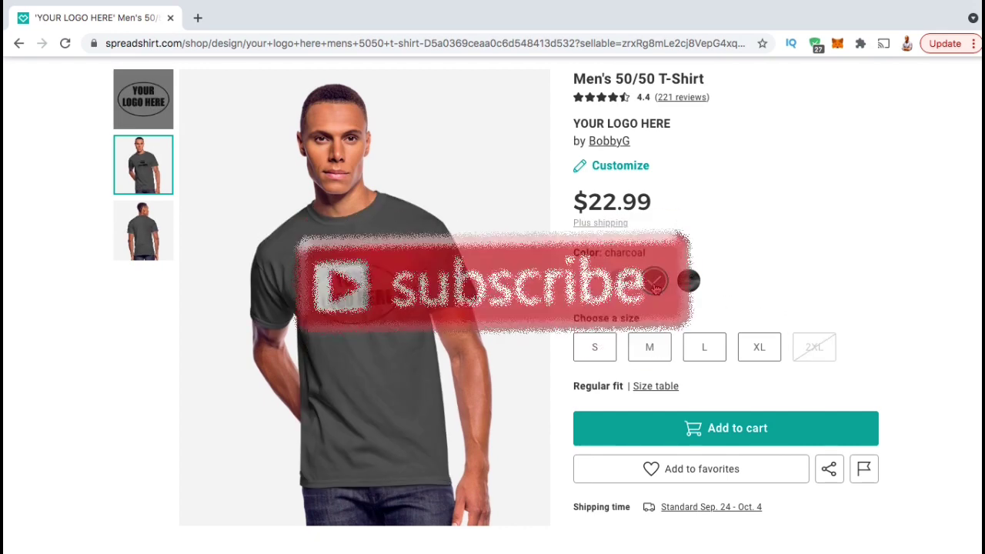
click(692, 284)
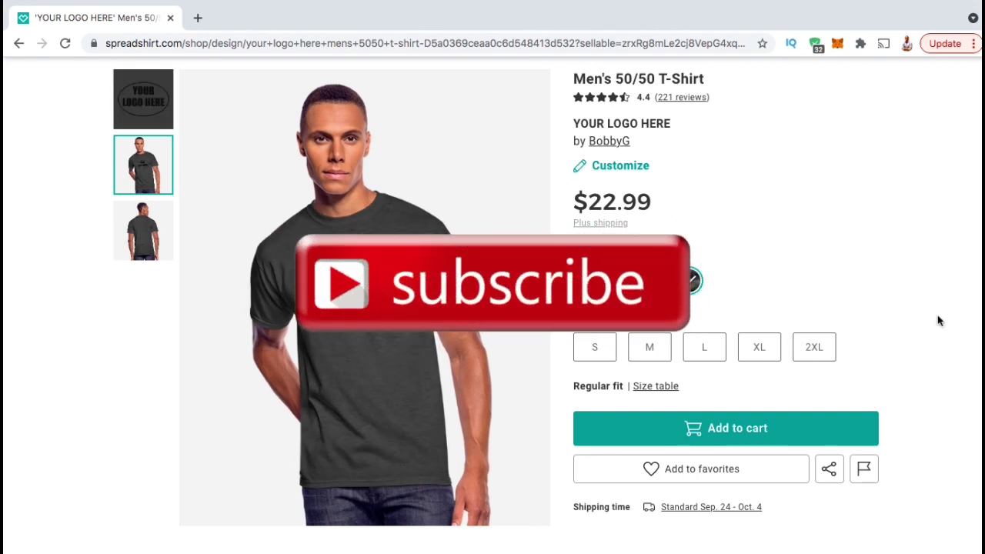
scroll(937, 321, down, 3)
scroll(939, 317, down, 1)
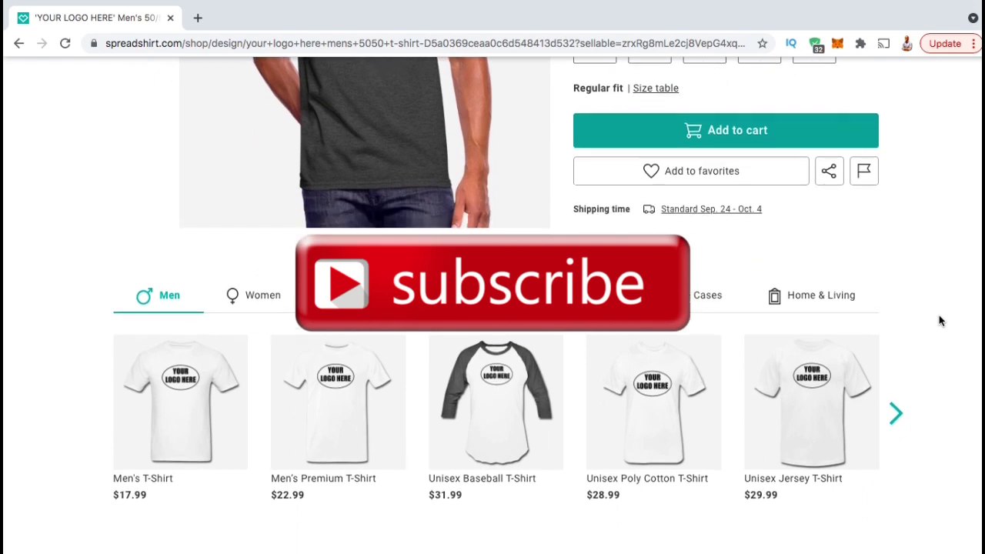
scroll(939, 317, down, 1)
scroll(939, 321, down, 1)
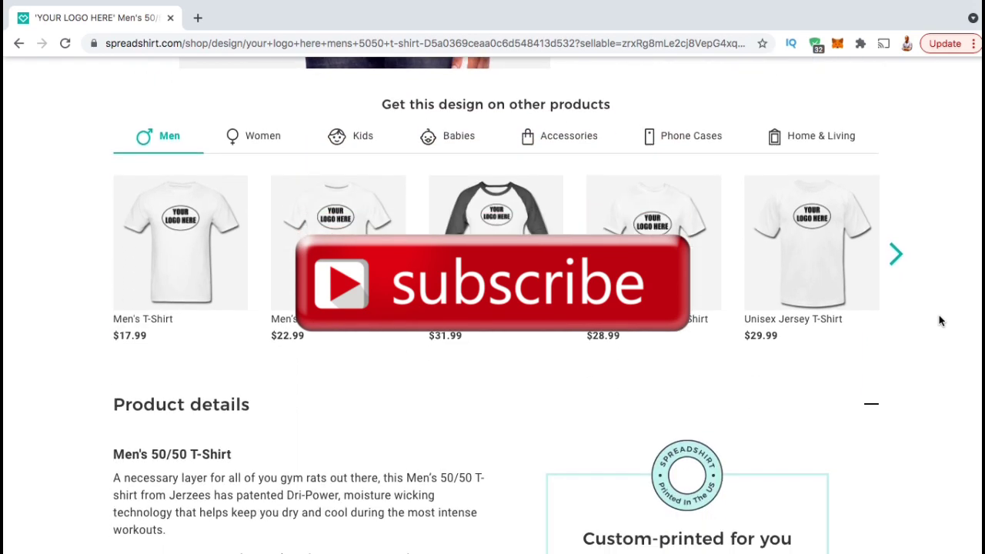